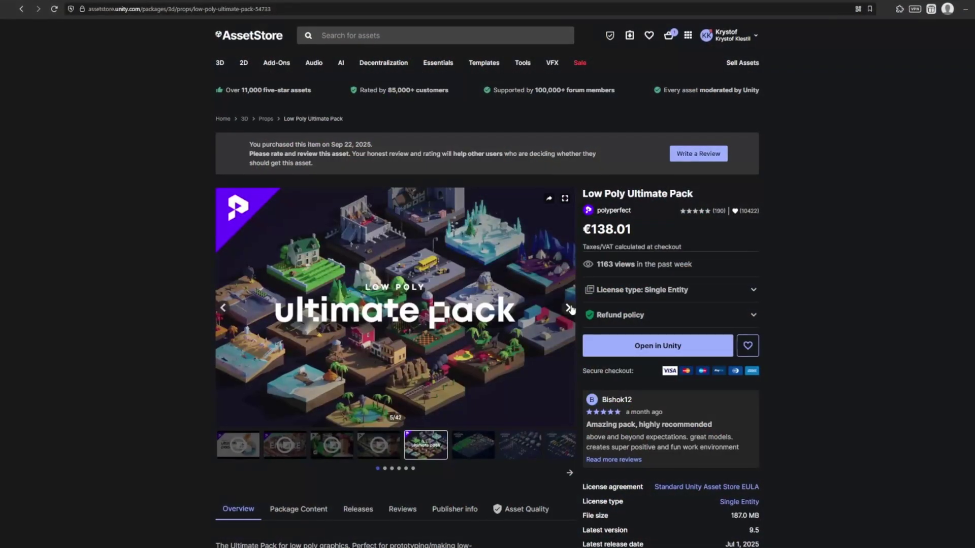
Browse the preview images in the Low Poly Ultimate Pack's gallery to examine its models and themes
{"action": "left_click", "coordinate": [568, 307]}
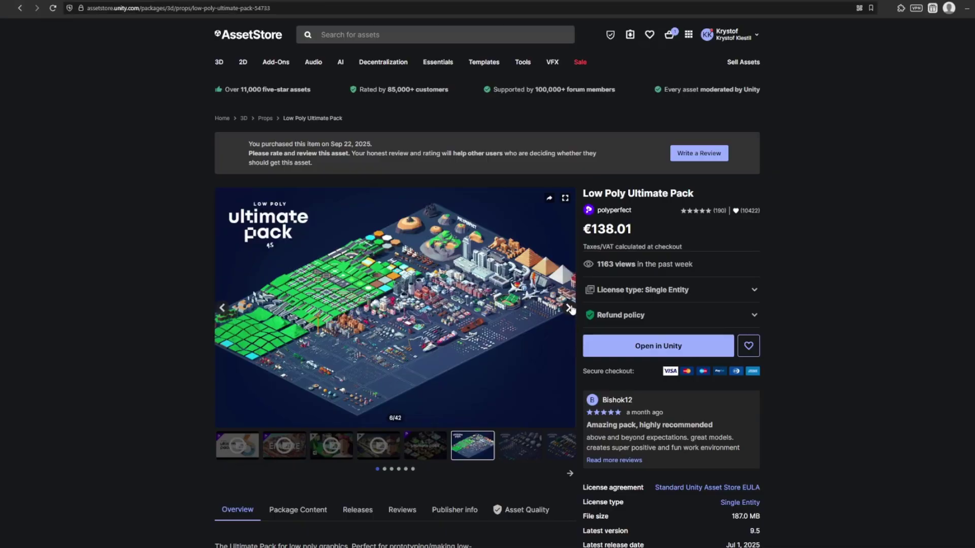
{"action": "left_click", "coordinate": [568, 307]}
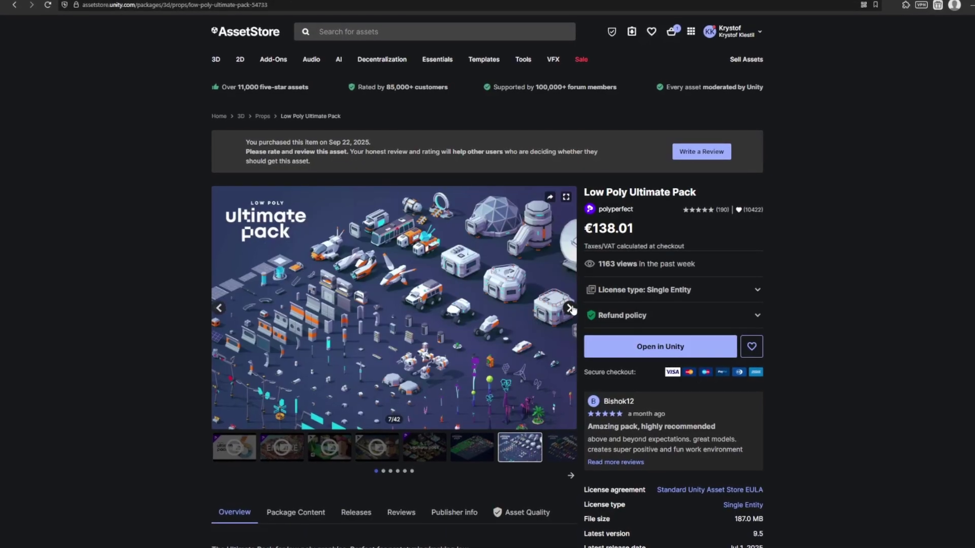
{"action": "left_click", "coordinate": [569, 308]}
{"action": "left_click", "coordinate": [569, 307]}
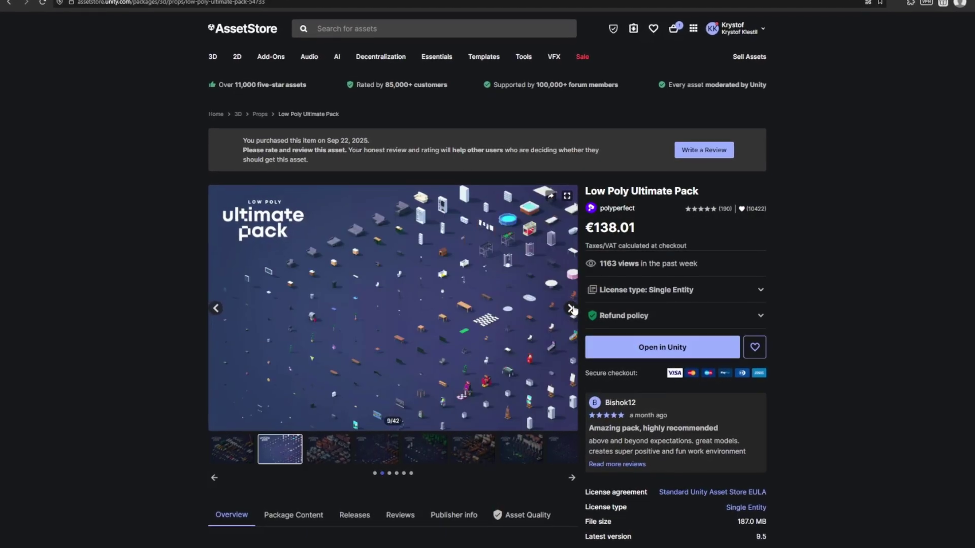
{"action": "left_click", "coordinate": [569, 308]}
{"action": "left_click", "coordinate": [570, 309]}
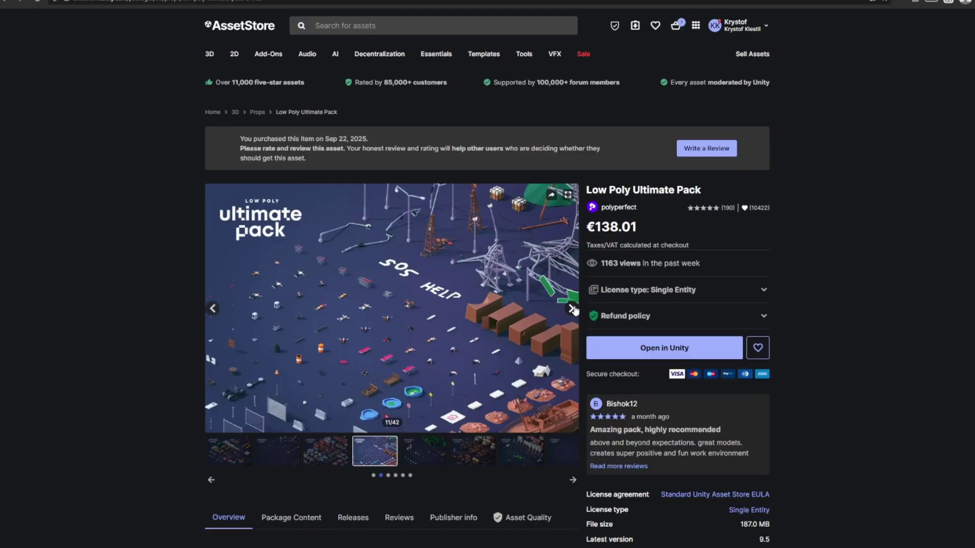
{"action": "left_click", "coordinate": [571, 308]}
{"action": "left_click", "coordinate": [573, 309]}
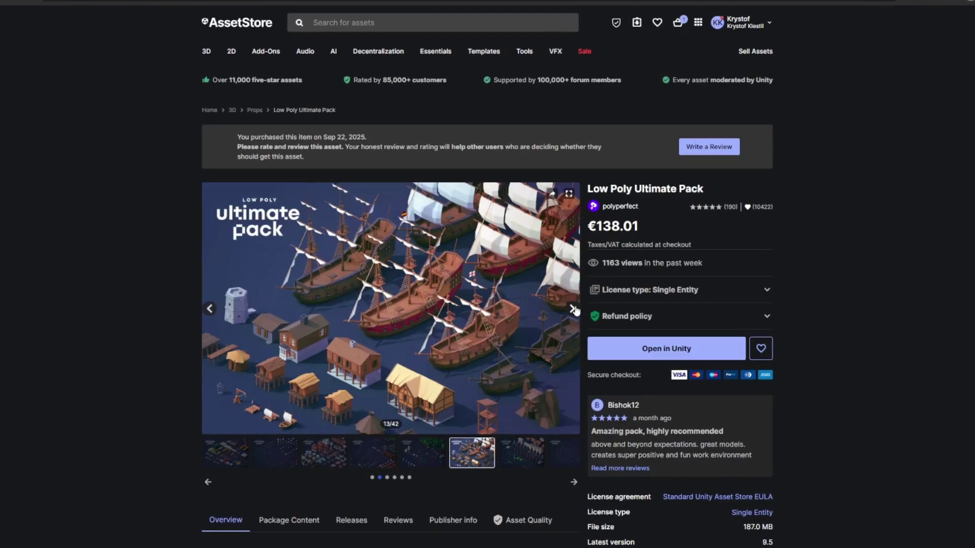
{"action": "left_click", "coordinate": [572, 309]}
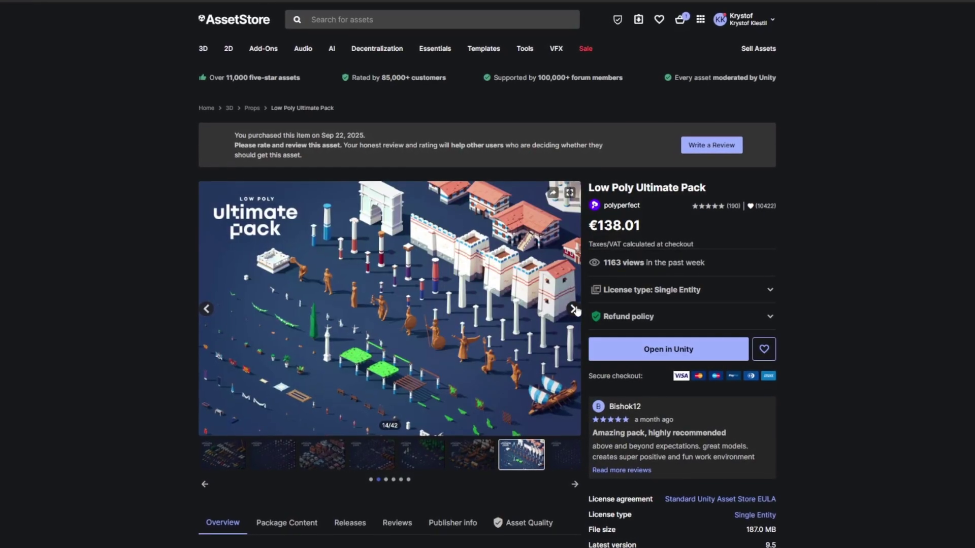
{"action": "left_click", "coordinate": [573, 310]}
{"action": "left_click", "coordinate": [574, 310]}
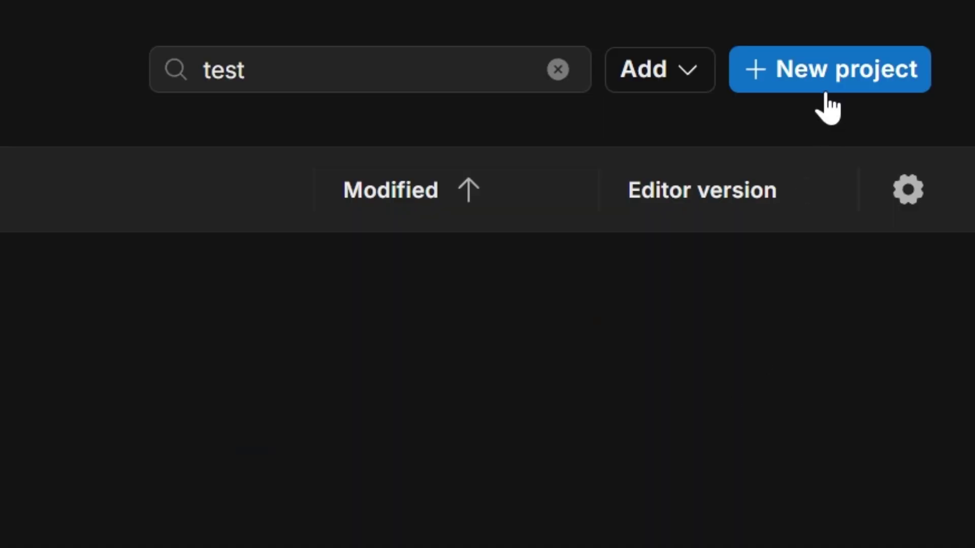
Switch to Unity Hub and start a new project with the Universal 3D template on editor version 6000.2.8f1
{"action": "left_click", "coordinate": [828, 108]}
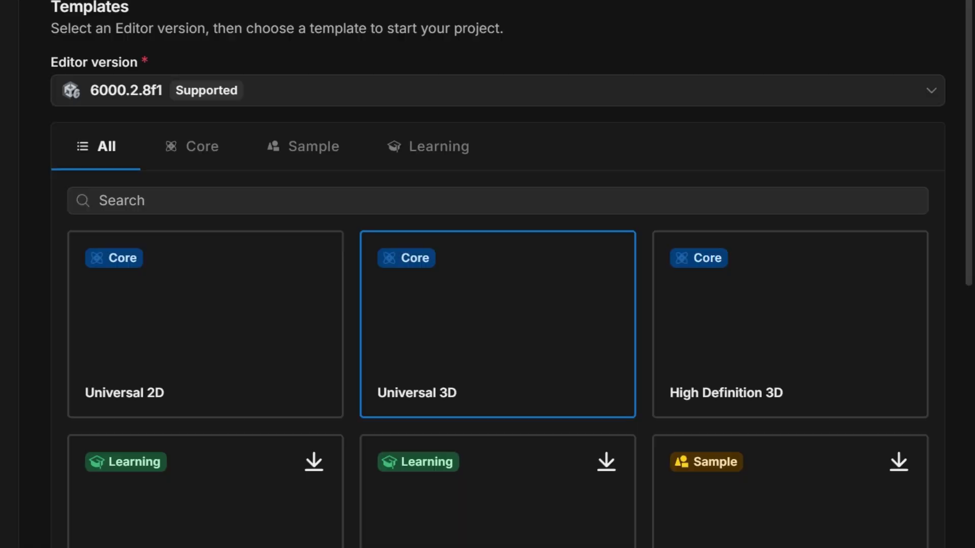
{"action": "scroll", "coordinate": [503, 533], "scroll_direction": "down", "scroll_amount": 10}
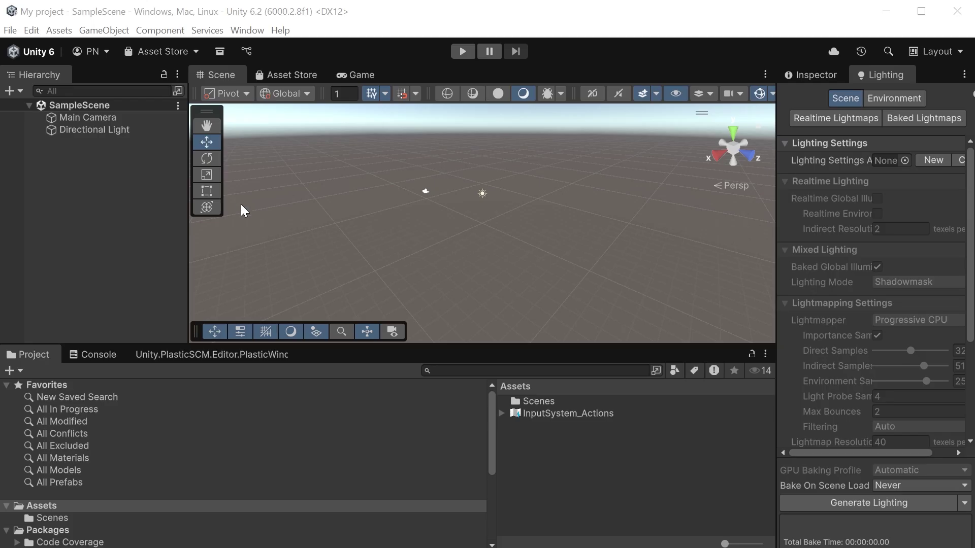
Open Unity's Package Manager and import all contents of Low Poly Ultimate Pack 9.5 into the project
{"action": "left_click", "coordinate": [247, 30]}
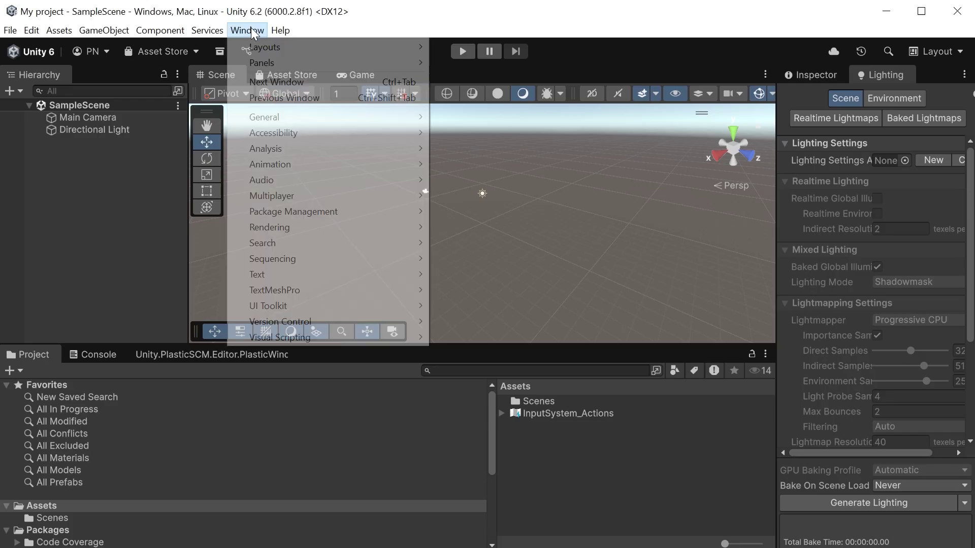
{"action": "mouse_move", "coordinate": [283, 207]}
{"action": "left_click", "coordinate": [474, 214]}
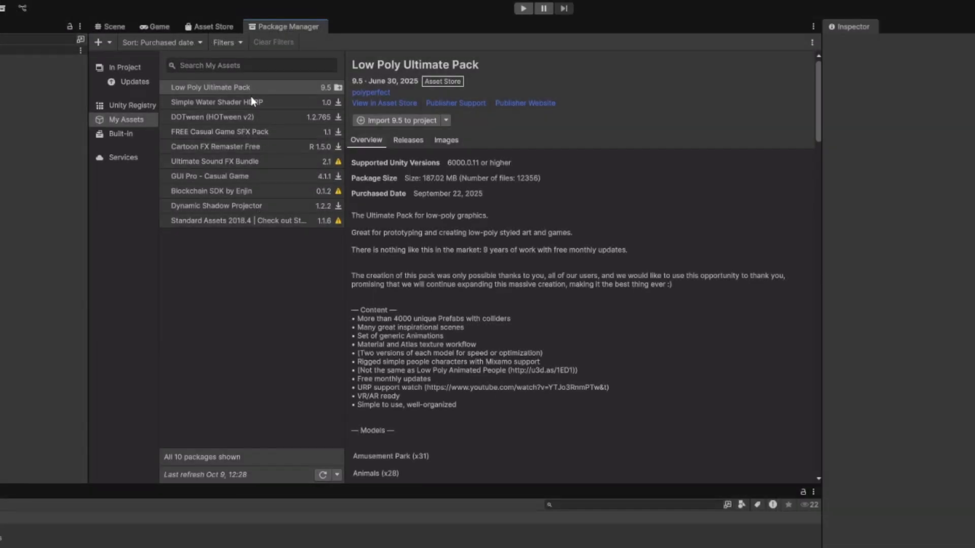
{"action": "left_click", "coordinate": [383, 120]}
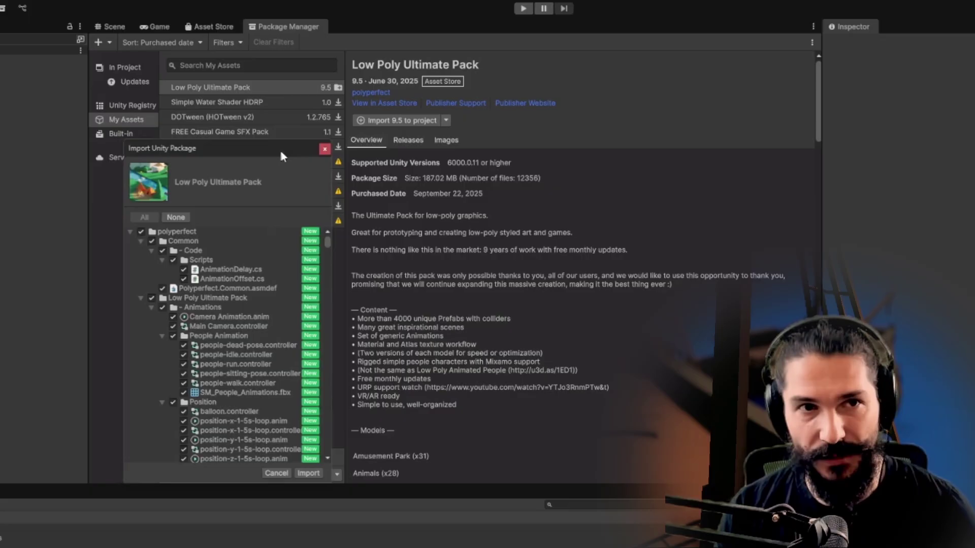
{"action": "left_click_drag", "start_coordinate": [285, 150], "coordinate": [516, 206]}
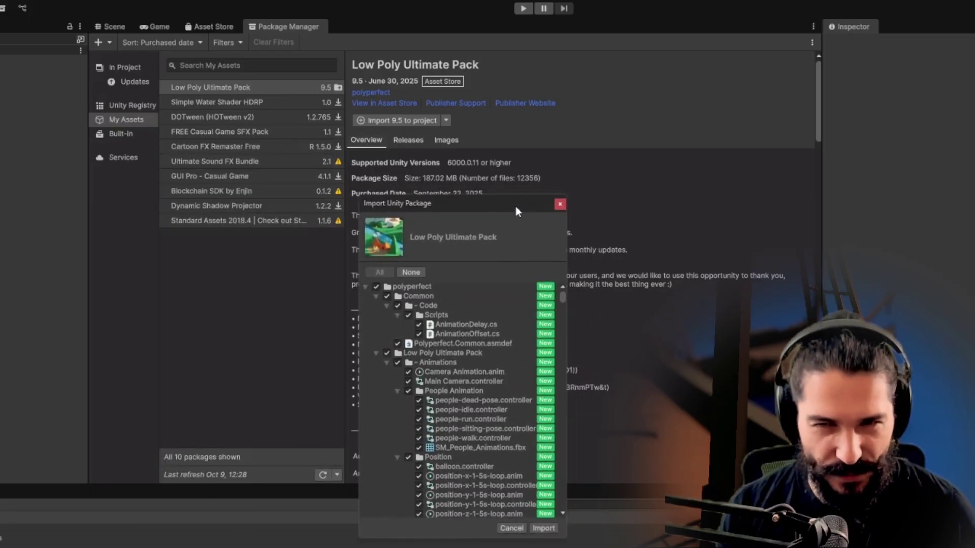
{"action": "left_click", "coordinate": [541, 528]}
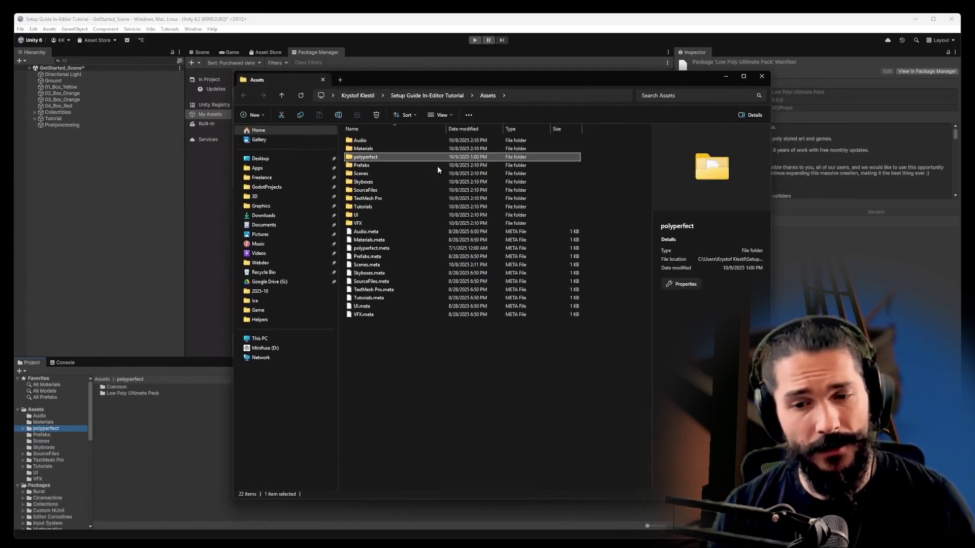
In File Explorer, open polyperfect's Low Poly Ultimate Pack folder and import all PNG files from - Textures into Godot's assets/textures folder
{"action": "double_click", "coordinate": [379, 157]}
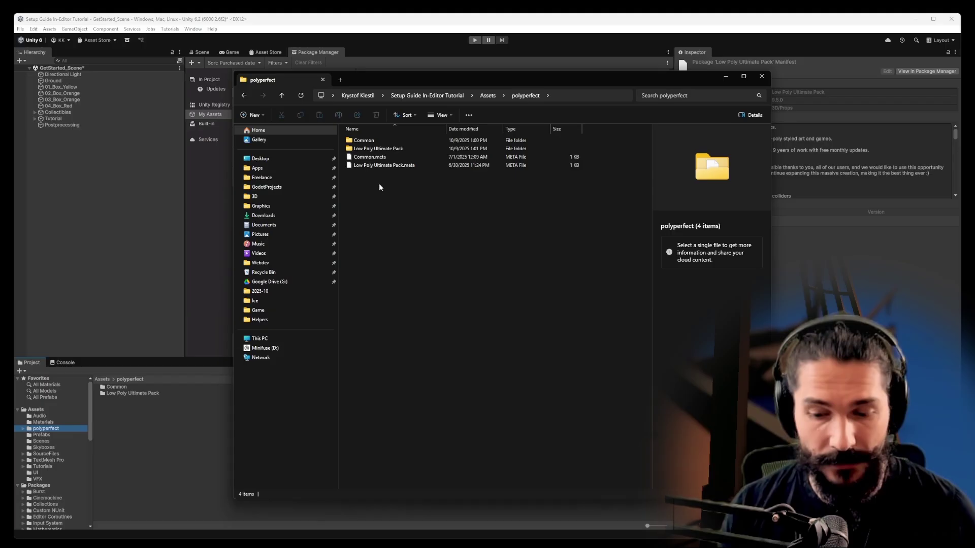
{"action": "double_click", "coordinate": [378, 149]}
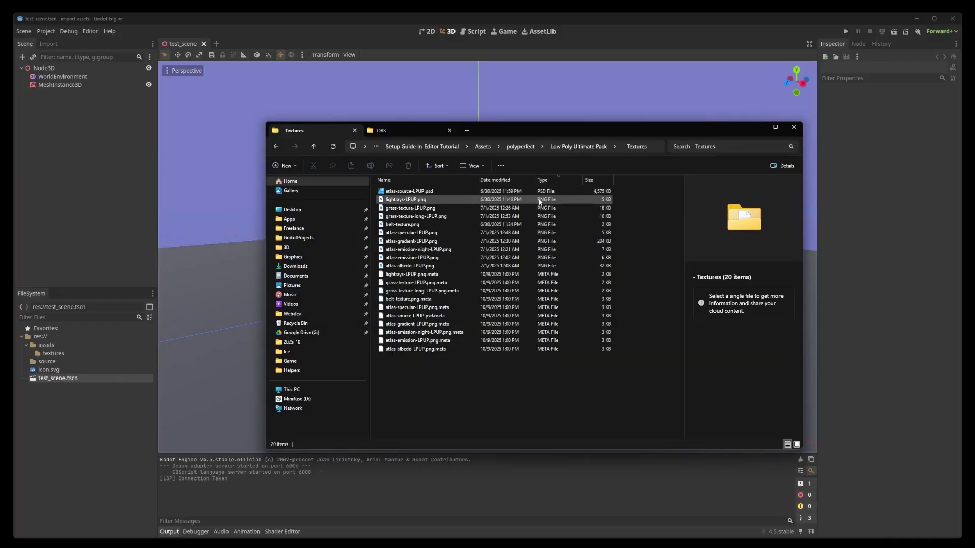
{"action": "left_click", "coordinate": [540, 201]}
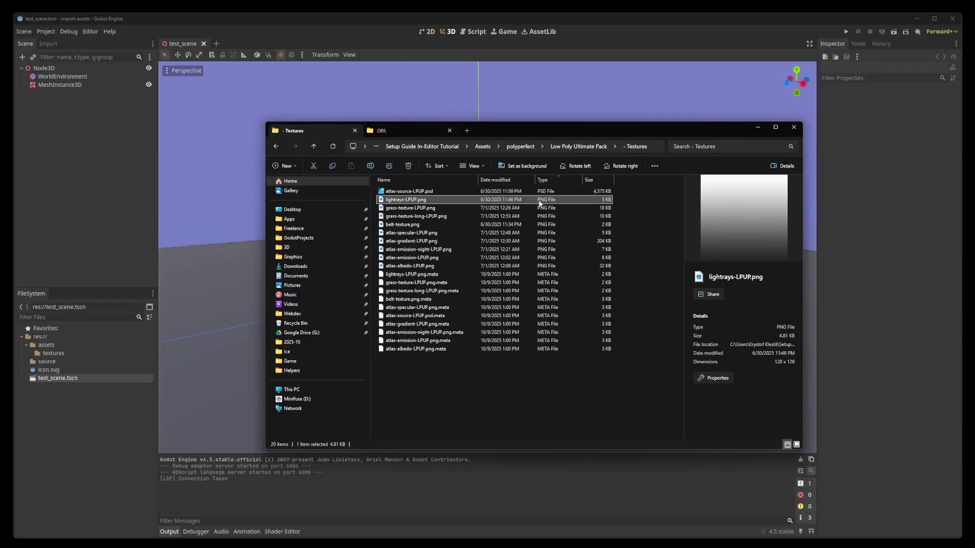
{"action": "left_click", "coordinate": [532, 265], "text": "shift"}
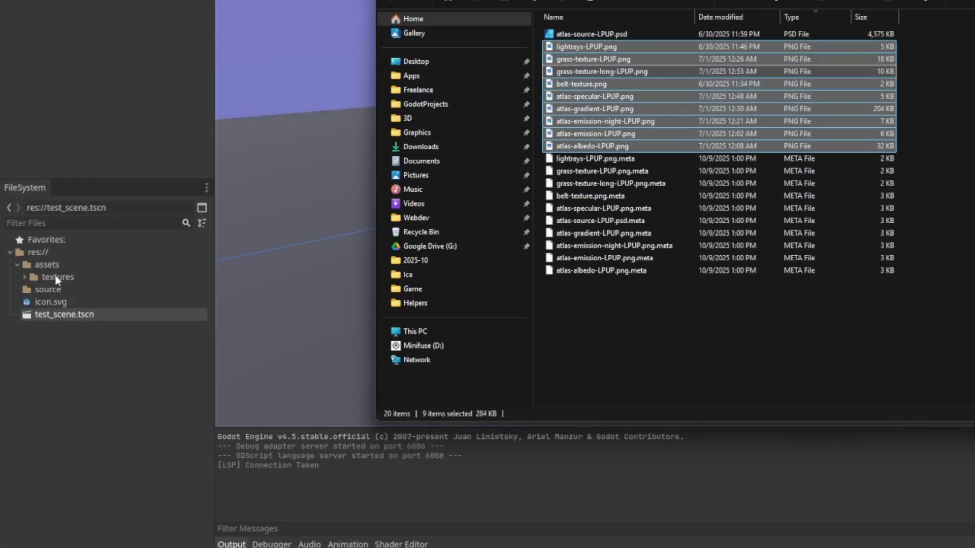
{"action": "left_click_drag", "start_coordinate": [58, 280], "coordinate": [56, 280]}
{"action": "left_click", "coordinate": [59, 303]}
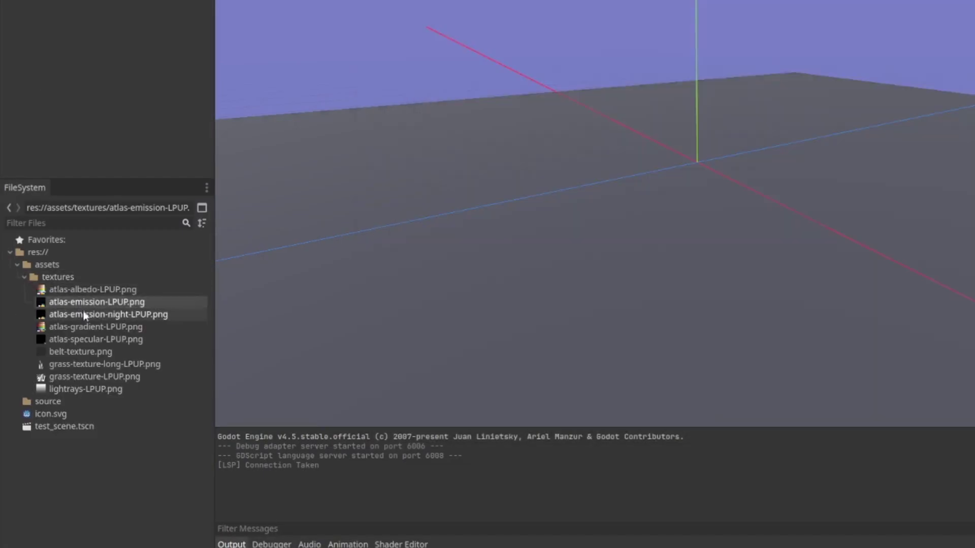
{"action": "left_click", "coordinate": [83, 315]}
{"action": "left_click", "coordinate": [91, 339]}
{"action": "left_click", "coordinate": [92, 291]}
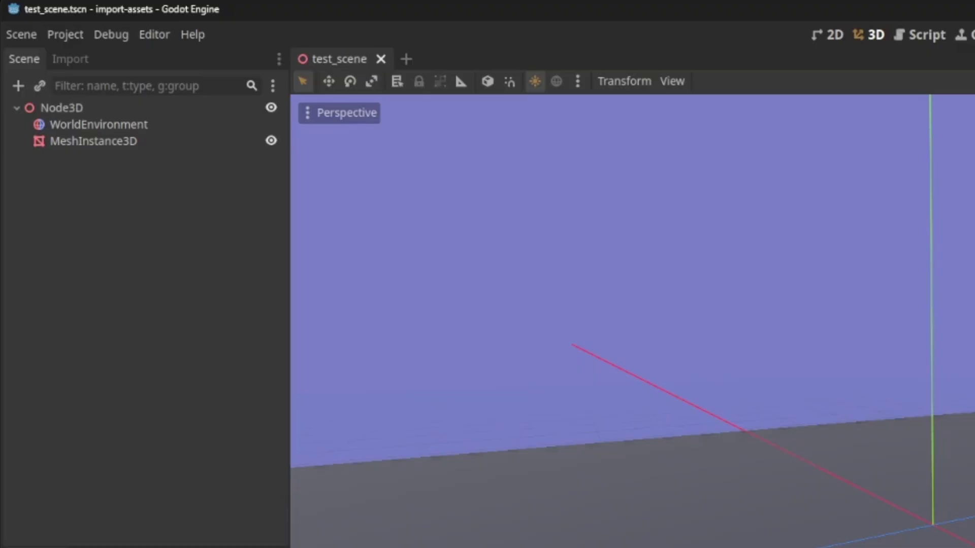
Open the project's import default settings and choose Scene as the importer
{"action": "left_click", "coordinate": [82, 34]}
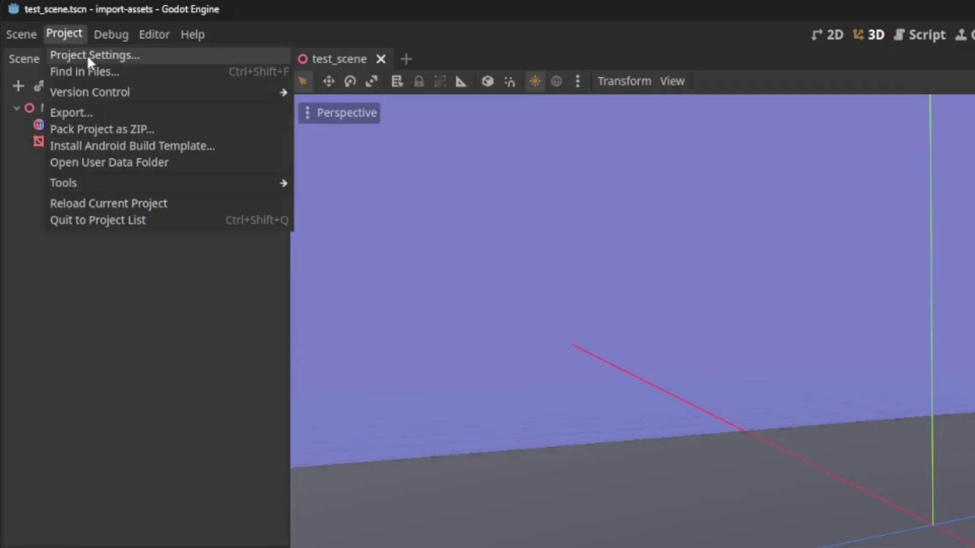
{"action": "left_click", "coordinate": [86, 53]}
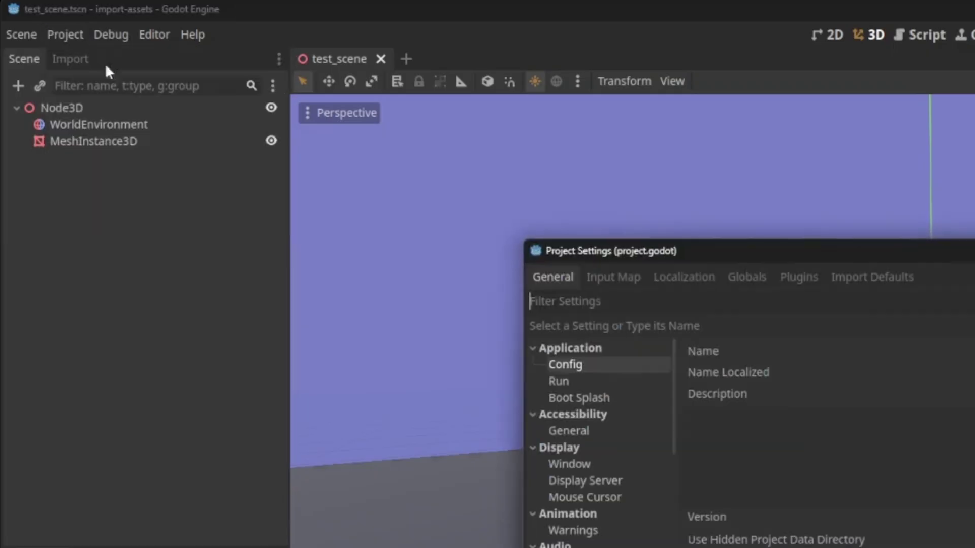
{"action": "left_click", "coordinate": [856, 279]}
{"action": "left_click", "coordinate": [737, 305]}
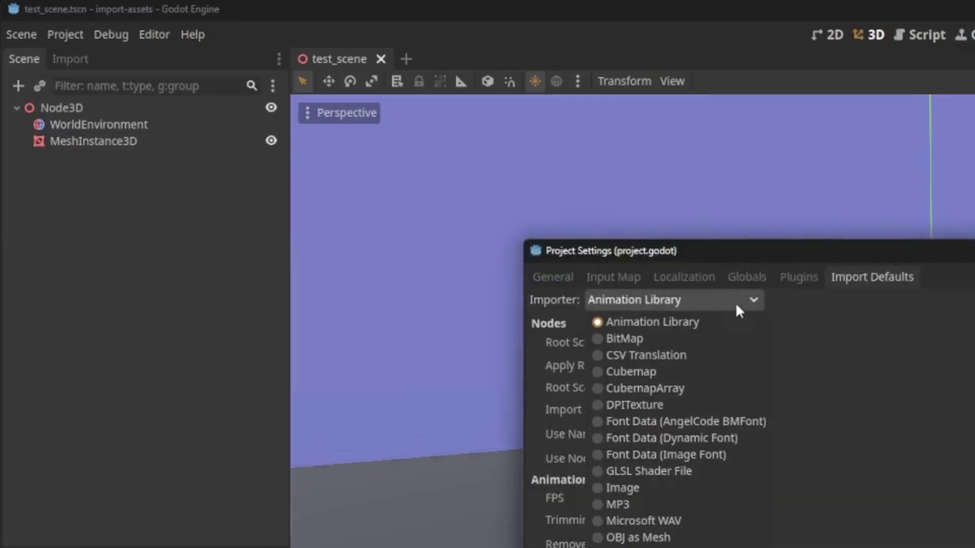
{"action": "left_click", "coordinate": [339, 299]}
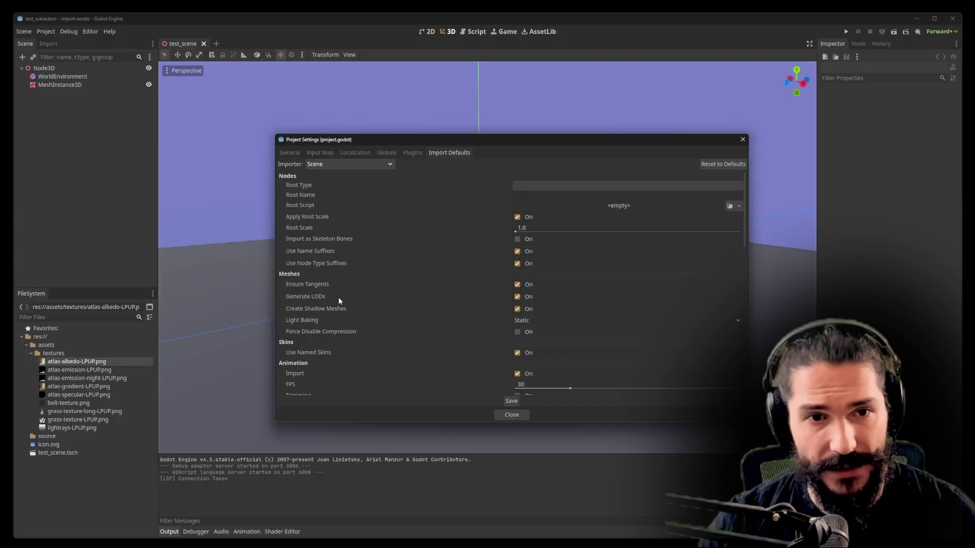
Set the Scene importer's Materials Extract option to Extract Once and close the project settings
{"action": "scroll", "coordinate": [384, 249], "scroll_direction": "down", "scroll_amount": 3}
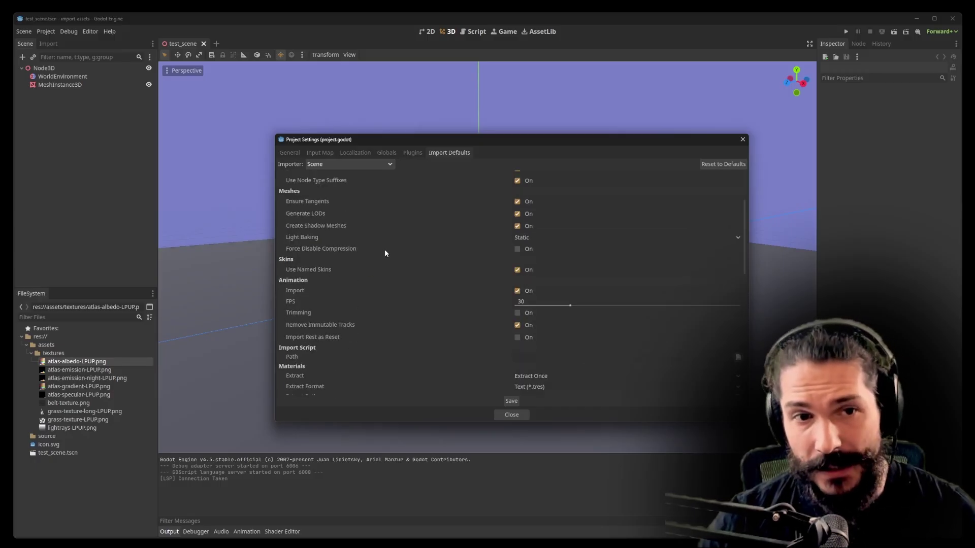
{"action": "scroll", "coordinate": [385, 251], "scroll_direction": "down", "scroll_amount": 4}
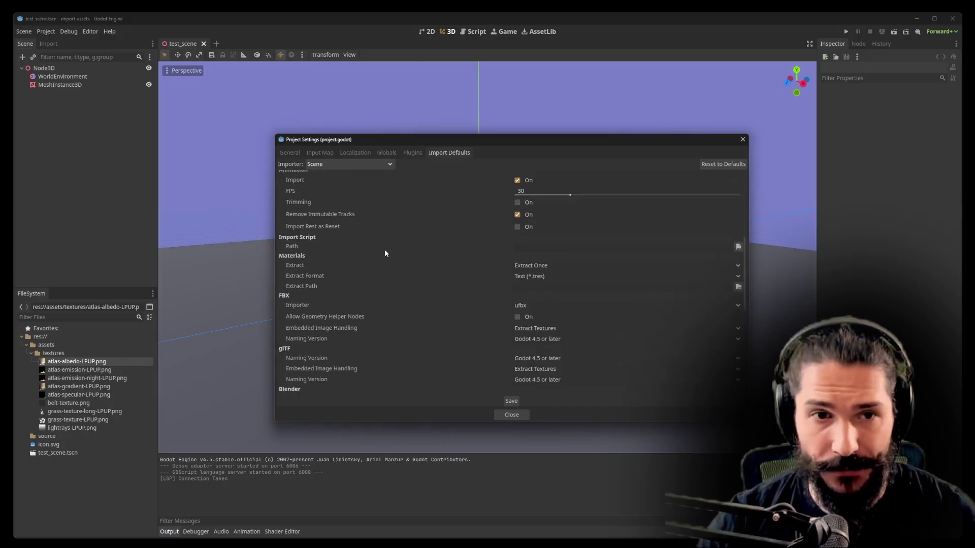
{"action": "scroll", "coordinate": [384, 253], "scroll_direction": "down", "scroll_amount": 1}
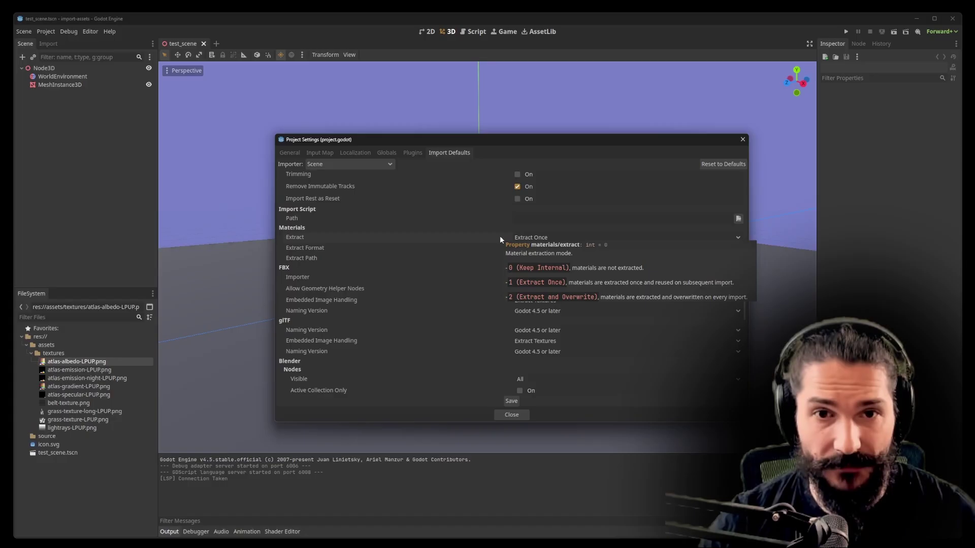
{"action": "left_click", "coordinate": [544, 238]}
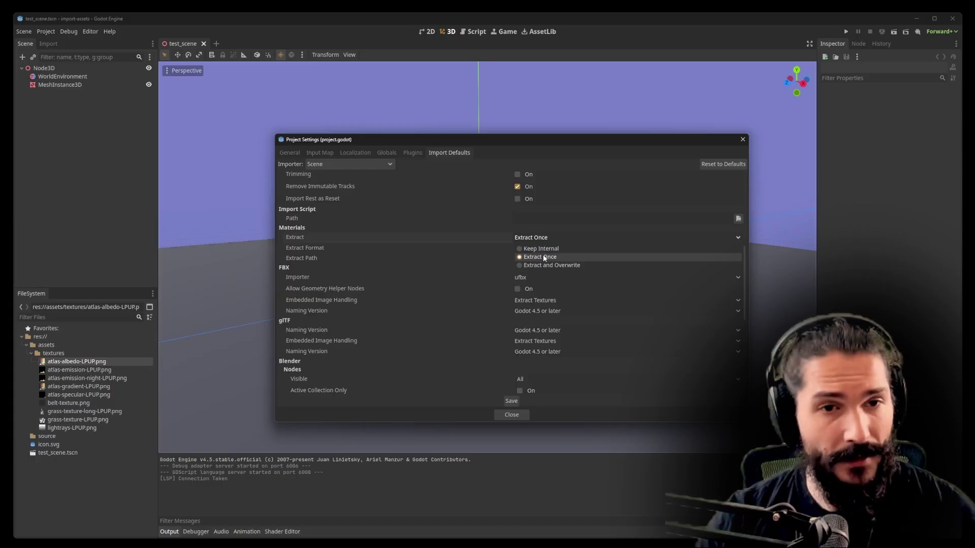
{"action": "left_click", "coordinate": [543, 256]}
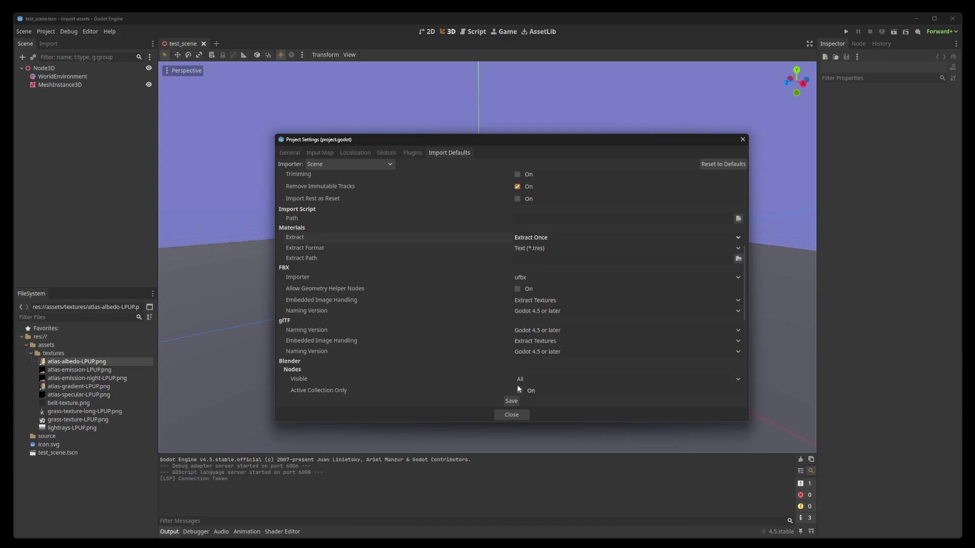
{"action": "left_click", "coordinate": [514, 417]}
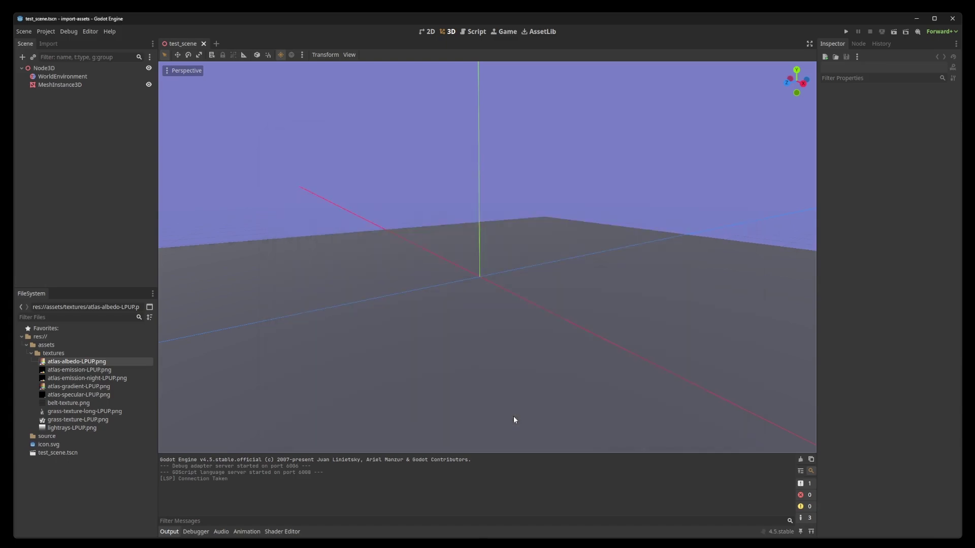
Target Godot's source folder, switch to File Explorer, and open Pirates_T under Low Poly Ultimate Pack's T/- Meshes_T folder
{"action": "left_click", "coordinate": [59, 437]}
{"action": "key", "text": "alt+Tab"}
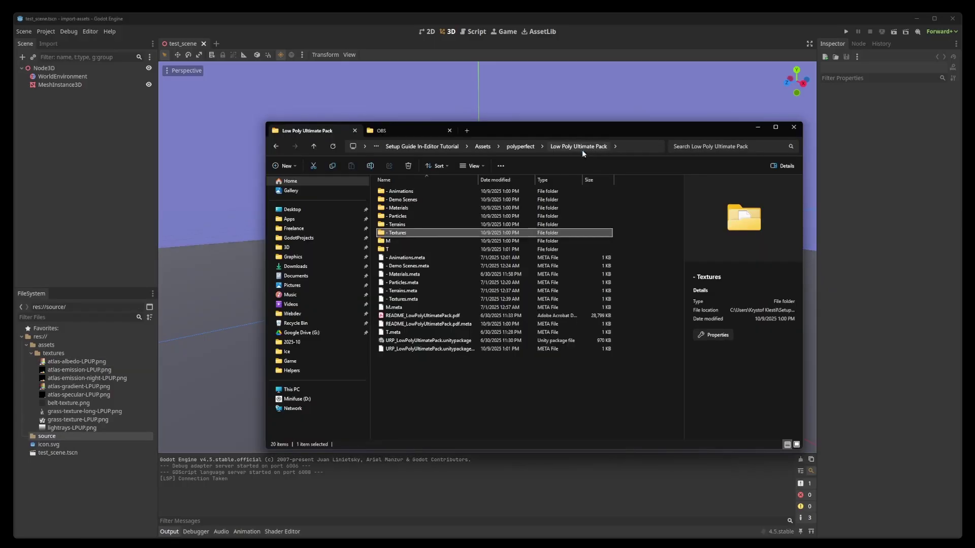
{"action": "left_click", "coordinate": [395, 248]}
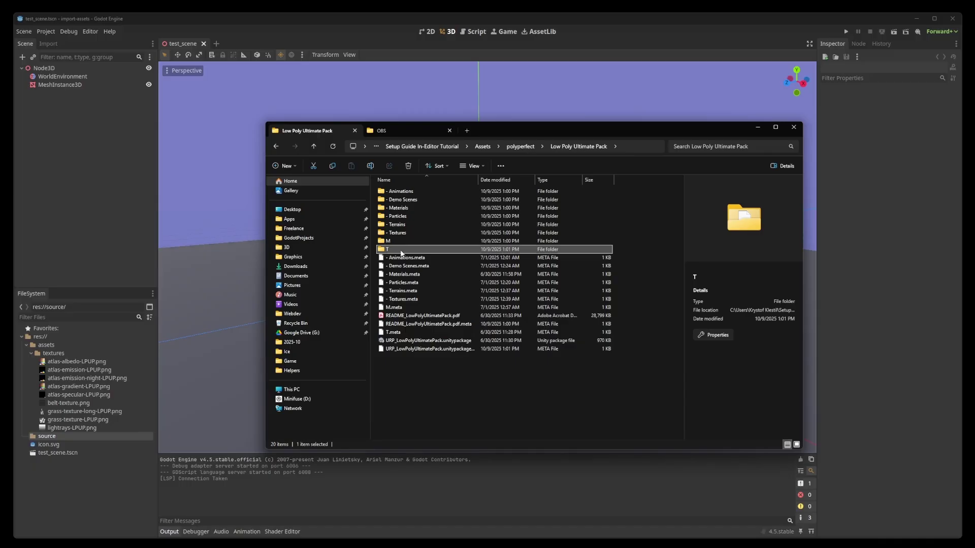
{"action": "double_click", "coordinate": [401, 250]}
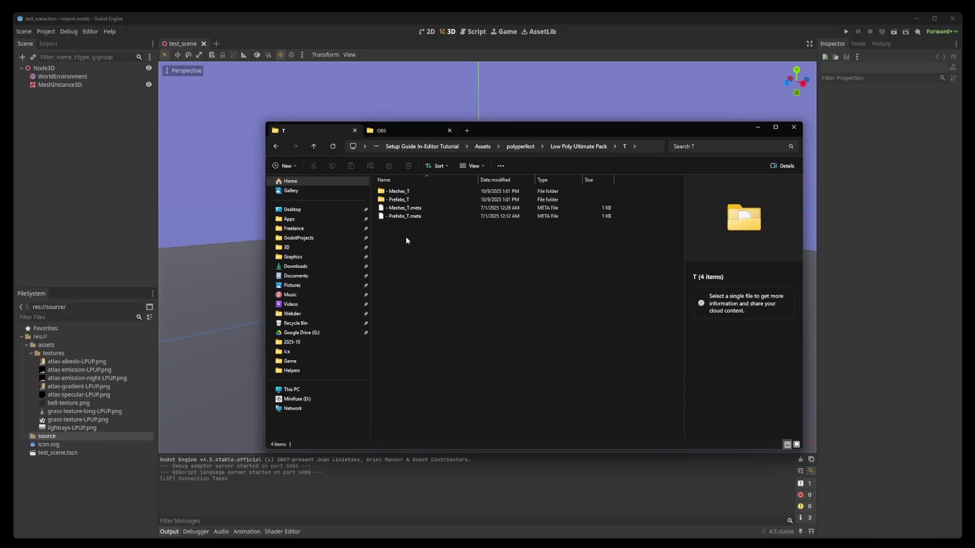
{"action": "double_click", "coordinate": [406, 192]}
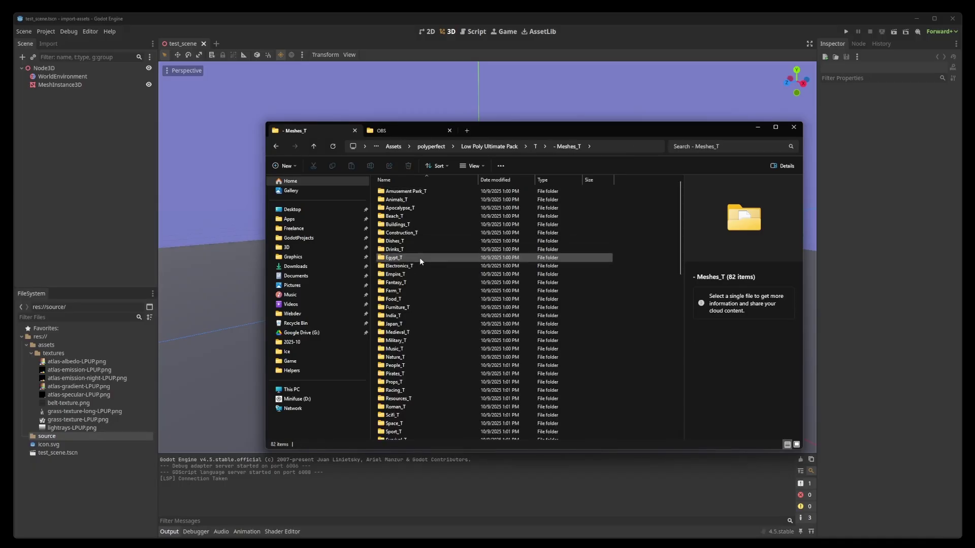
{"action": "scroll", "coordinate": [420, 258], "scroll_direction": "down", "scroll_amount": 3}
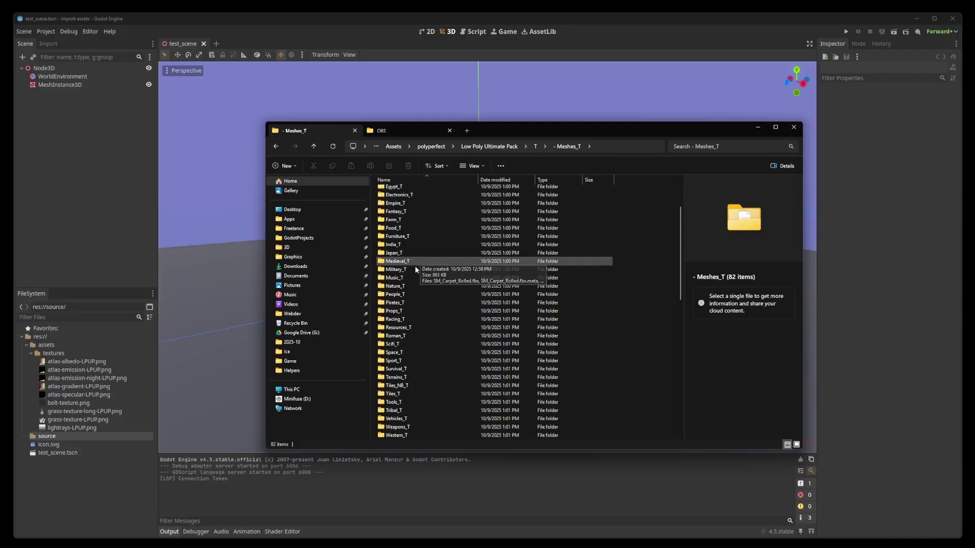
{"action": "double_click", "coordinate": [395, 303]}
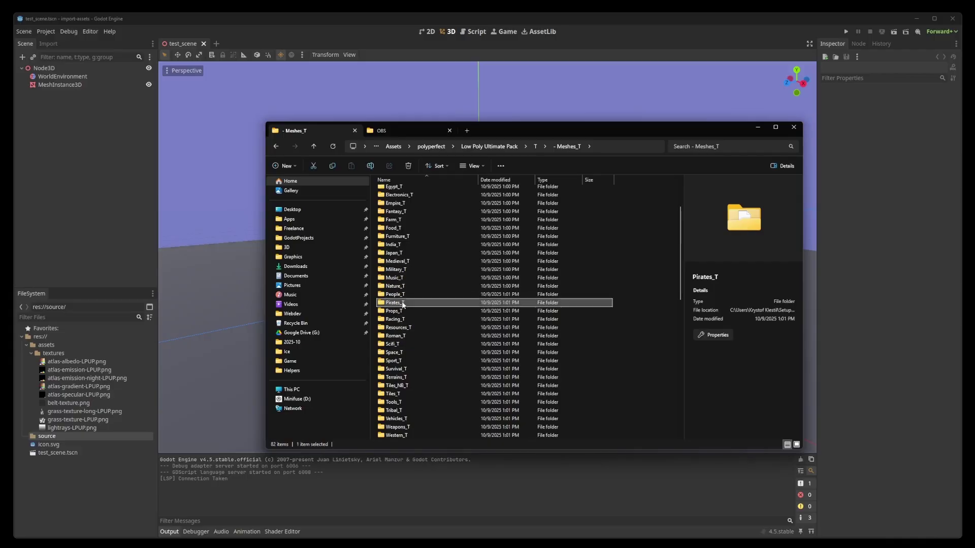
Sort the Pirates_T files by type, select all FBX files, and import them into Godot's source folder
{"action": "left_click", "coordinate": [552, 183]}
{"action": "left_click", "coordinate": [548, 192]}
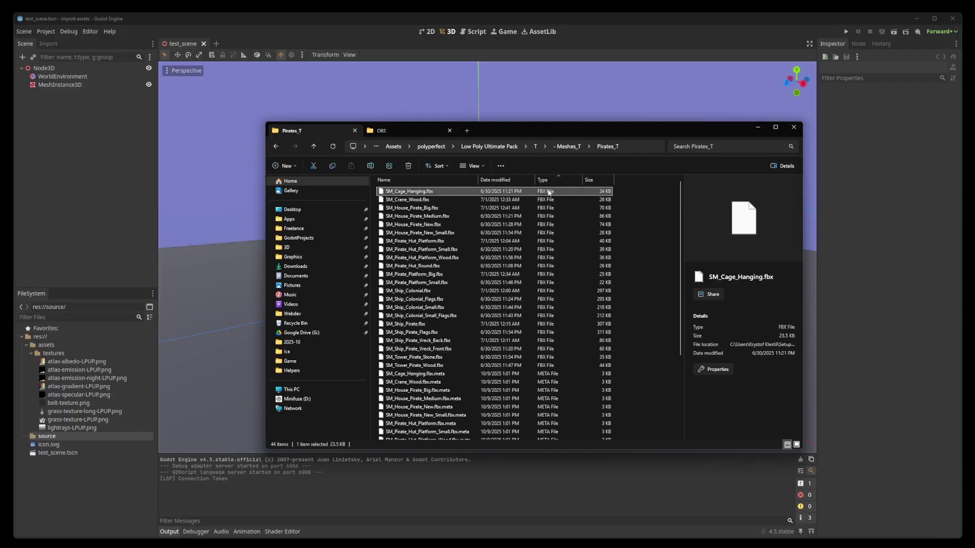
{"action": "left_click", "coordinate": [545, 366], "text": "shift"}
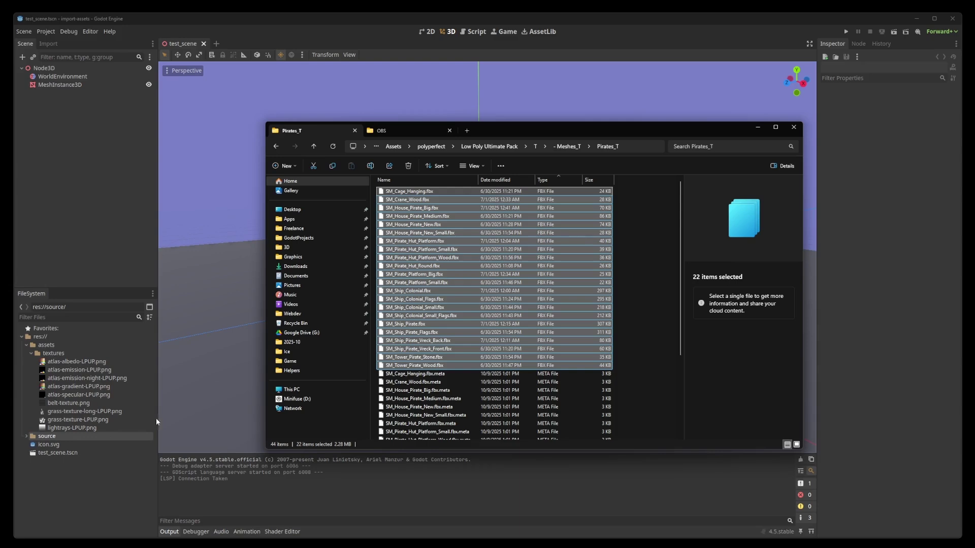
{"action": "left_click_drag", "start_coordinate": [156, 418], "coordinate": [166, 416]}
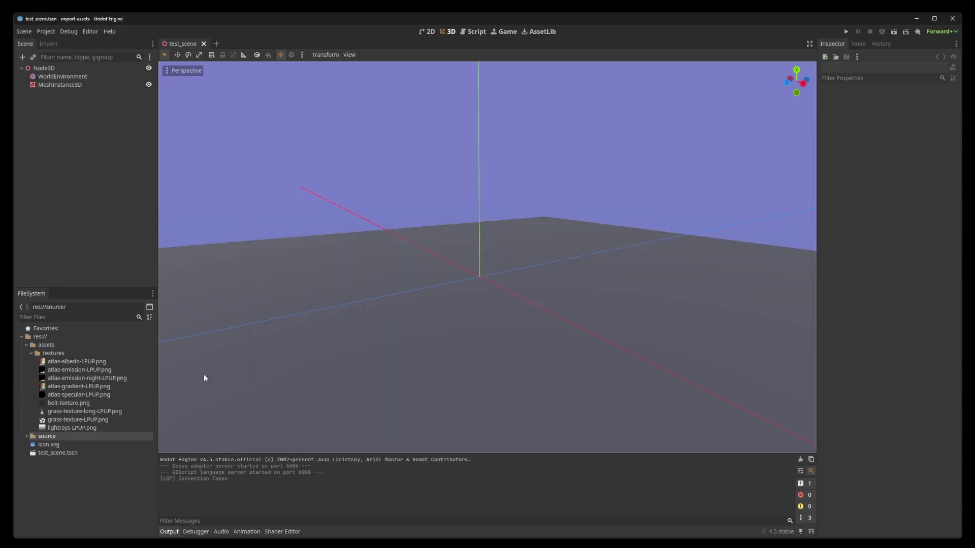
Open the extracted LOWPOLY-COLORS.tres material from the source folder and load atlas-albedo-LPUP.png as its albedo texture
{"action": "left_click", "coordinate": [26, 436]}
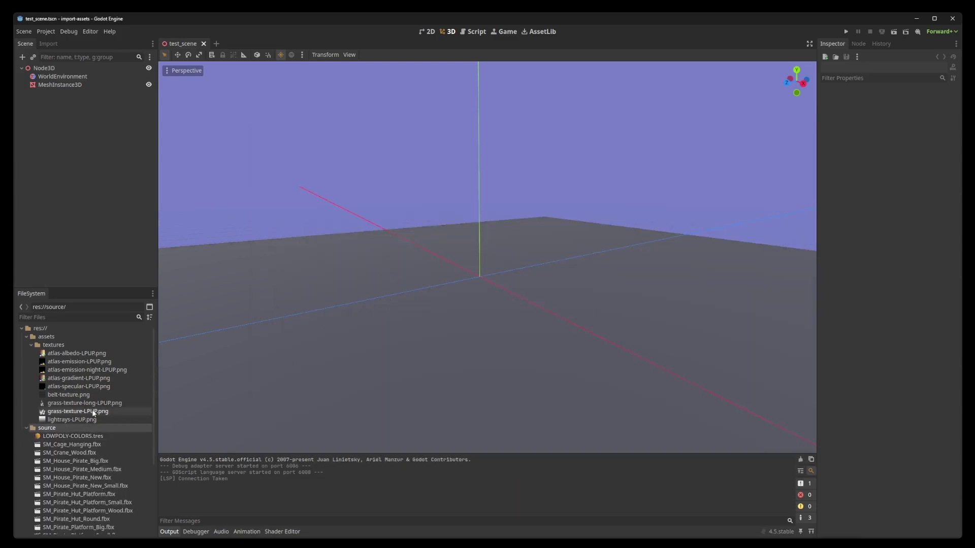
{"action": "mouse_move", "coordinate": [94, 412]}
{"action": "scroll", "coordinate": [93, 411], "scroll_direction": "down", "scroll_amount": 3}
{"action": "scroll", "coordinate": [93, 411], "scroll_direction": "up", "scroll_amount": 4}
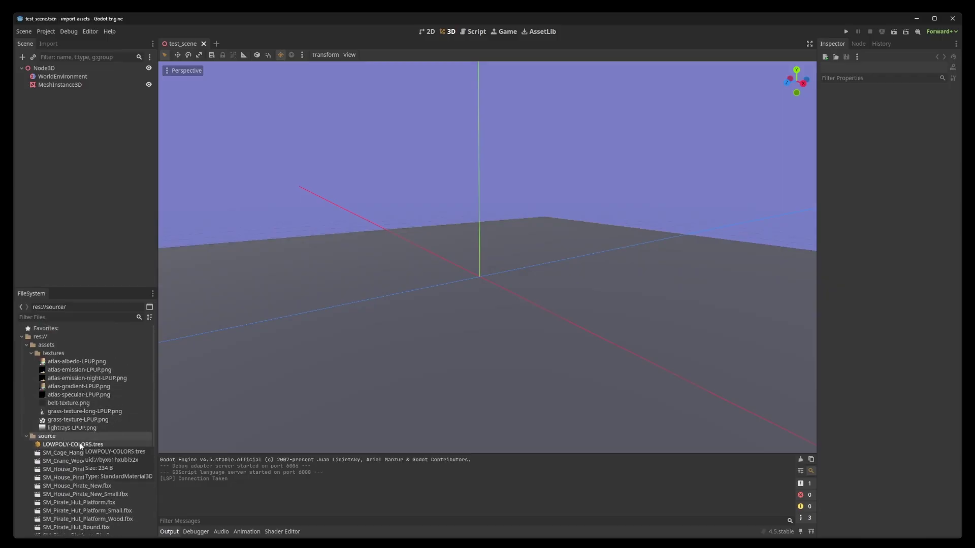
{"action": "double_click", "coordinate": [81, 445]}
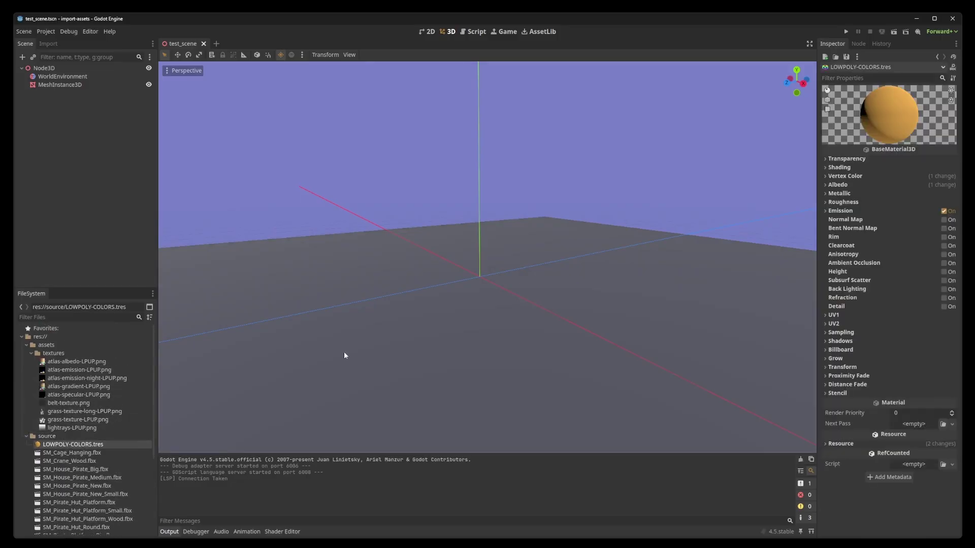
{"action": "left_click", "coordinate": [827, 186]}
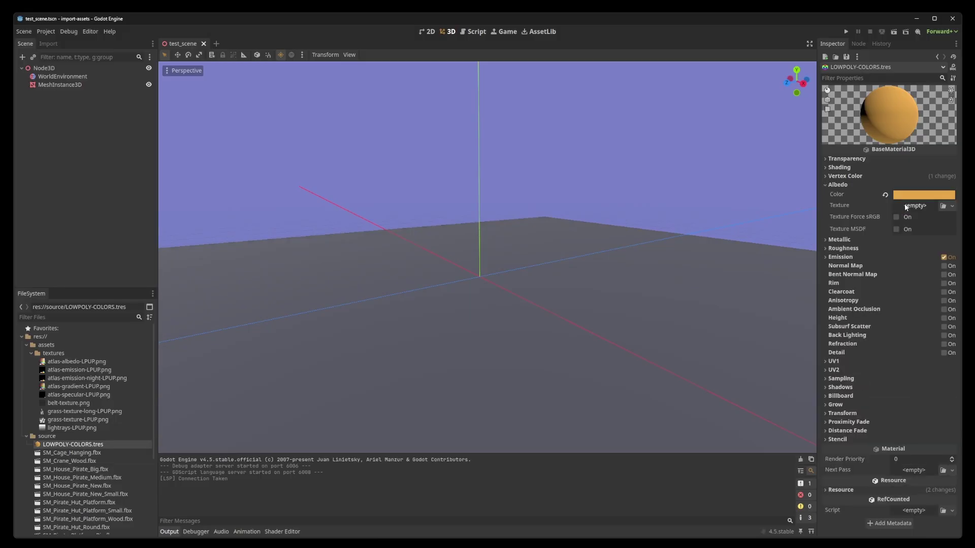
{"action": "left_click", "coordinate": [906, 206]}
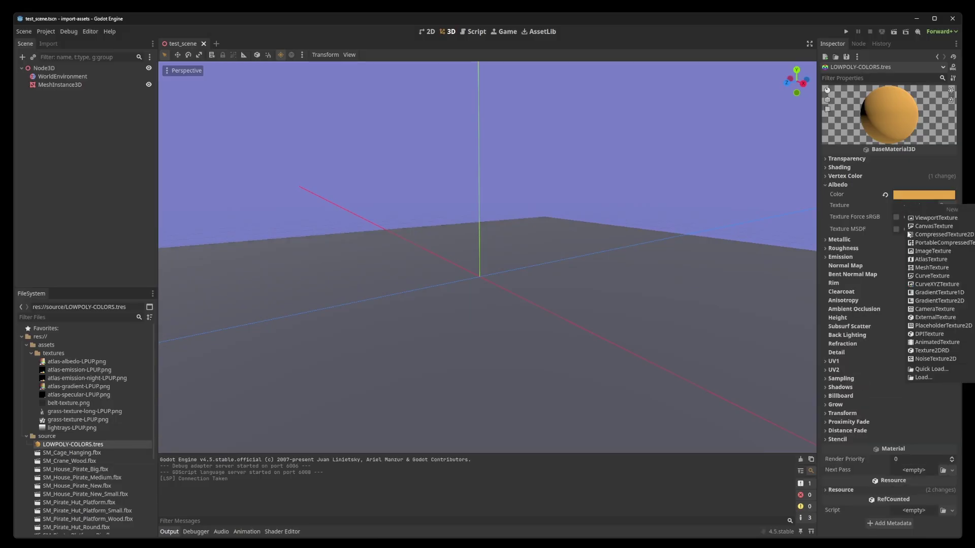
{"action": "left_click", "coordinate": [929, 369]}
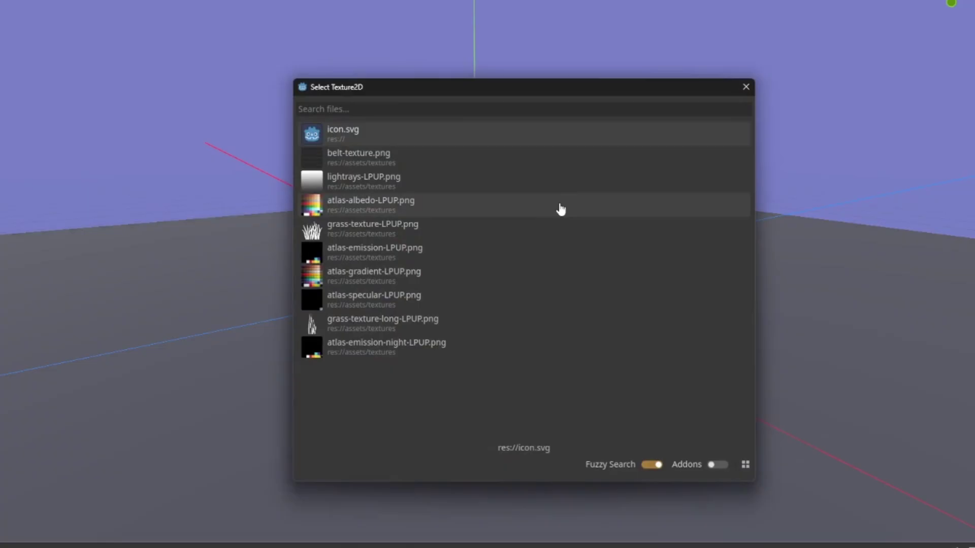
{"action": "left_click", "coordinate": [405, 208]}
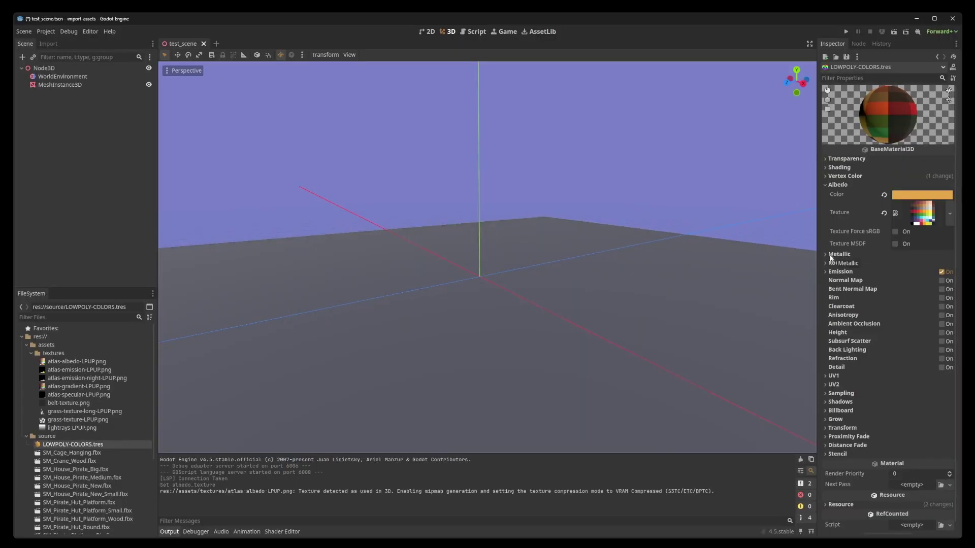
Load atlas-emission-LPUP.png as the material's emission texture and atlas-specular-LPUP.png as its metallic texture, with Metallic at 1.0
{"action": "left_click", "coordinate": [830, 272]}
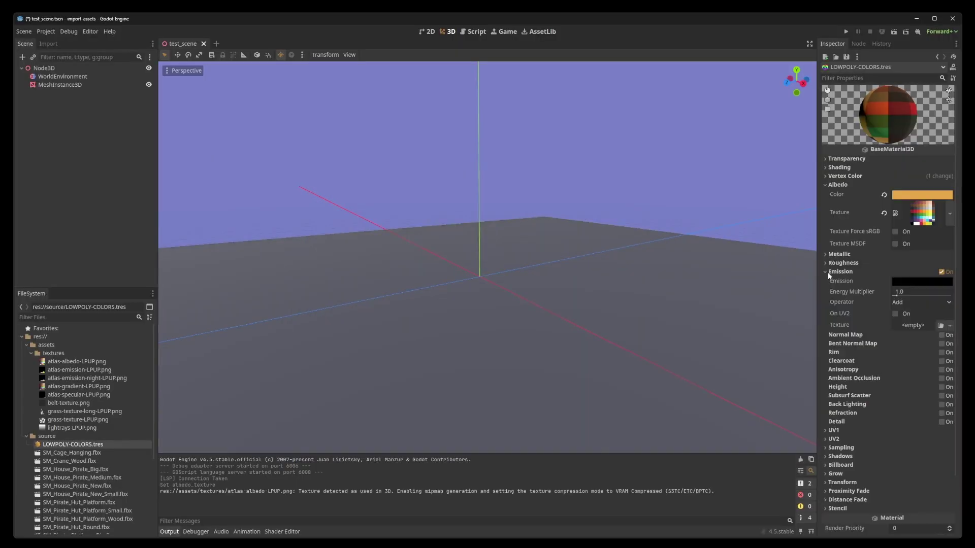
{"action": "left_click", "coordinate": [904, 325]}
{"action": "left_click", "coordinate": [929, 488]}
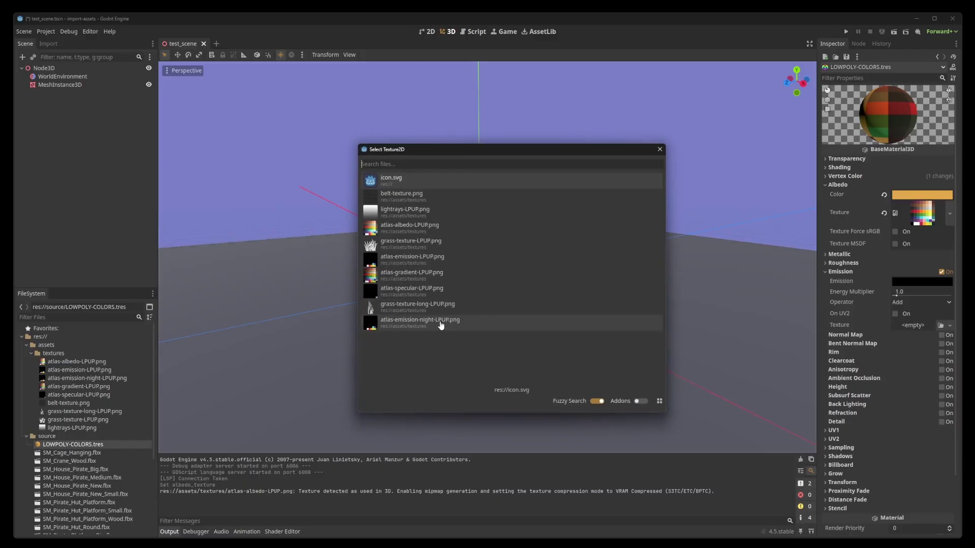
{"action": "left_click", "coordinate": [435, 260]}
{"action": "left_click", "coordinate": [841, 273]}
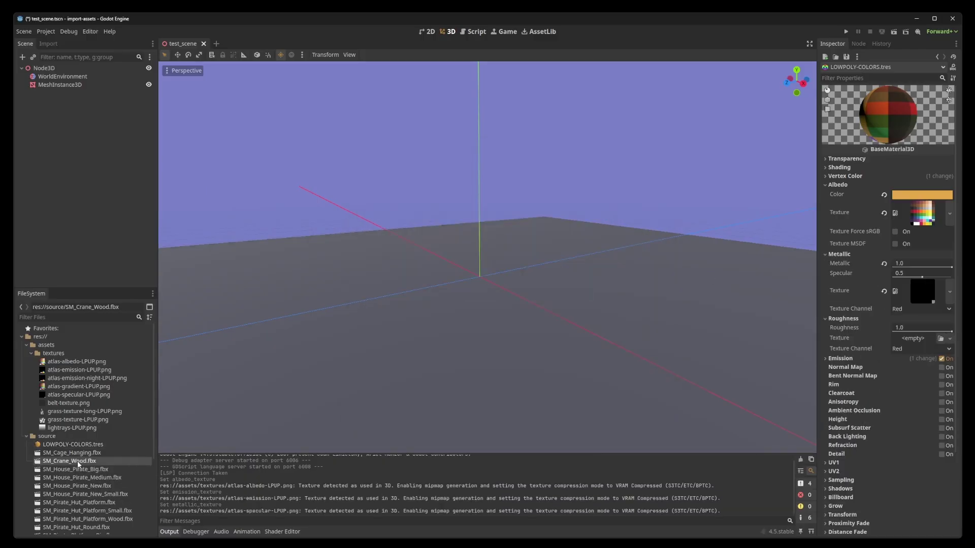
Place SM_Crane_Wood.fbx on the ground near the scene's origin and inspect the textured model
{"action": "left_click_drag", "start_coordinate": [79, 463], "coordinate": [445, 258]}
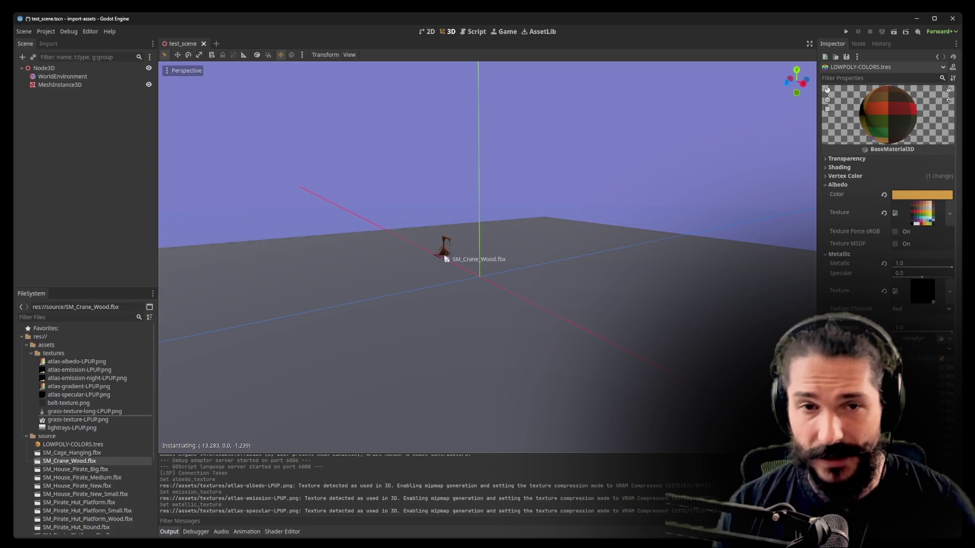
{"action": "left_click_drag", "start_coordinate": [489, 313], "coordinate": [488, 313]}
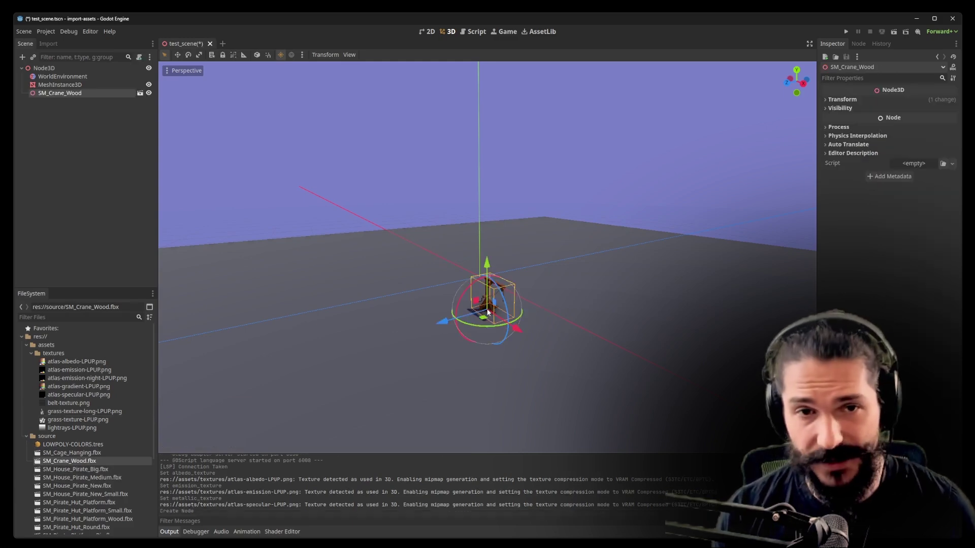
{"action": "scroll", "coordinate": [488, 312], "scroll_direction": "down", "scroll_amount": 8}
{"action": "left_click", "coordinate": [481, 223]}
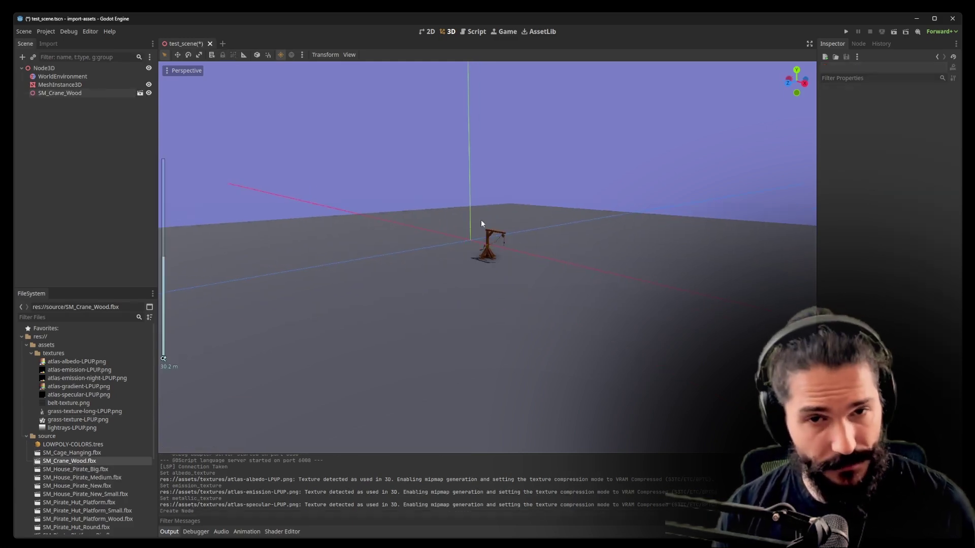
{"action": "scroll", "coordinate": [481, 223], "scroll_direction": "up", "scroll_amount": 6}
{"action": "middle_click_drag", "start_coordinate": [480, 218], "coordinate": [467, 254]}
{"action": "scroll", "coordinate": [471, 252], "scroll_direction": "down", "scroll_amount": 5}
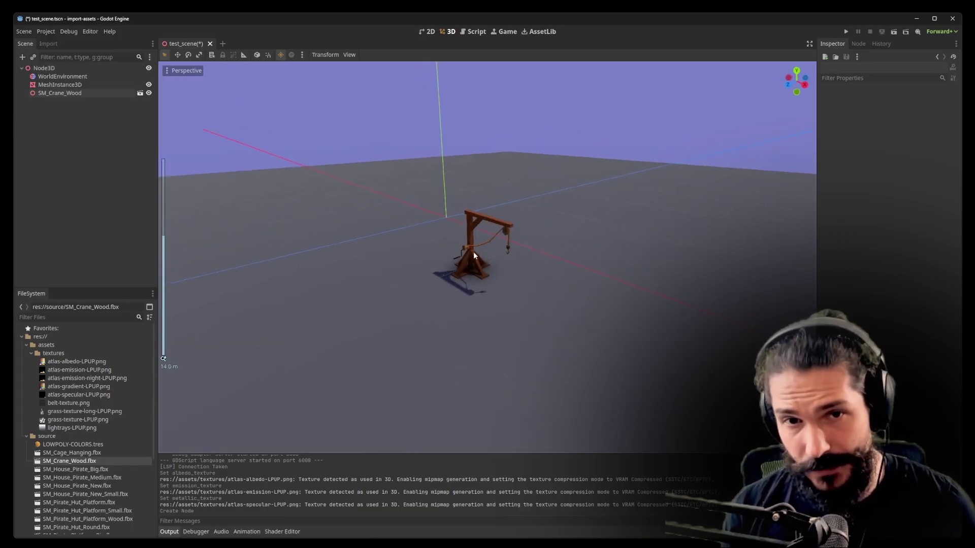
Add SM_Ship_Pirate.fbx to the scene beside the crane and rotate it into position
{"action": "scroll", "coordinate": [84, 401], "scroll_direction": "down", "scroll_amount": 5}
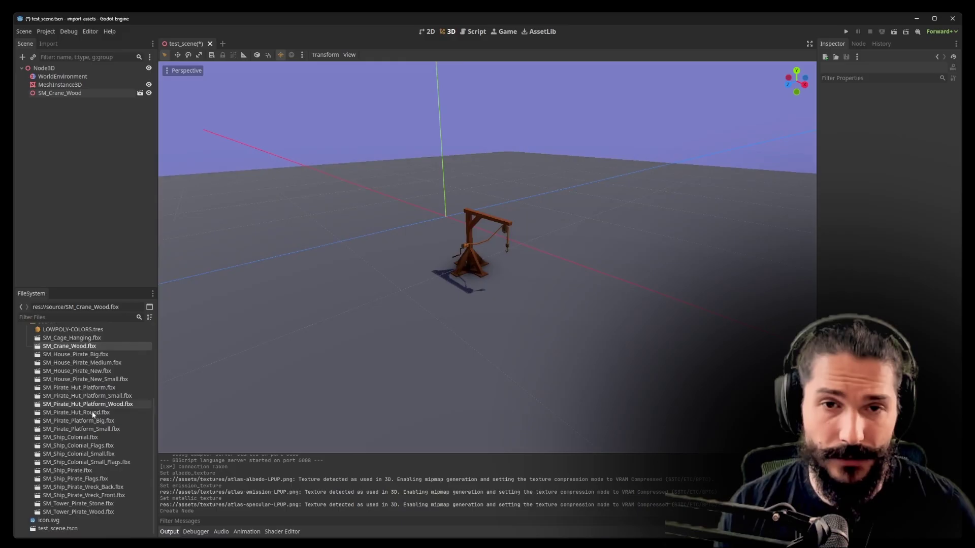
{"action": "left_click_drag", "start_coordinate": [132, 458], "coordinate": [645, 261]}
{"action": "middle_click_drag", "start_coordinate": [645, 262], "coordinate": [593, 228]}
{"action": "scroll", "coordinate": [546, 273], "scroll_direction": "up", "scroll_amount": 3}
{"action": "left_click_drag", "start_coordinate": [547, 273], "coordinate": [518, 285]}
{"action": "middle_click_drag", "start_coordinate": [518, 284], "coordinate": [489, 212]}
Add SM_Ship_Pirate_Vreck_Back.fbx to the scene next to the pirate ship, adjusting its rotation and position
{"action": "left_click_drag", "start_coordinate": [82, 487], "coordinate": [335, 288]}
{"action": "middle_click_drag", "start_coordinate": [335, 289], "coordinate": [527, 290]}
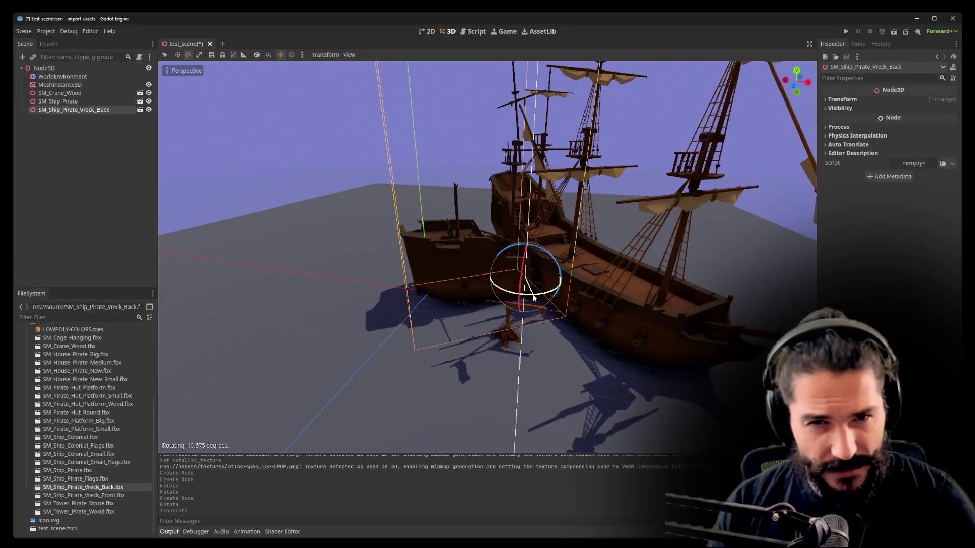
{"action": "key", "text": "w"}
Add SM_Ship_Pirate_Vreck_Front.fbx to the scene and position it among the ships
{"action": "left_click_drag", "start_coordinate": [83, 495], "coordinate": [523, 283]}
{"action": "middle_click_drag", "start_coordinate": [522, 283], "coordinate": [656, 176]}
{"action": "key", "text": "q"}
{"action": "left_click", "coordinate": [484, 319]}
{"action": "scroll", "coordinate": [507, 295], "scroll_direction": "down", "scroll_amount": 5}
{"action": "left_click", "coordinate": [656, 176]}
{"action": "key", "text": "w"}
{"action": "right_click_drag", "start_coordinate": [655, 176], "coordinate": [656, 176]}
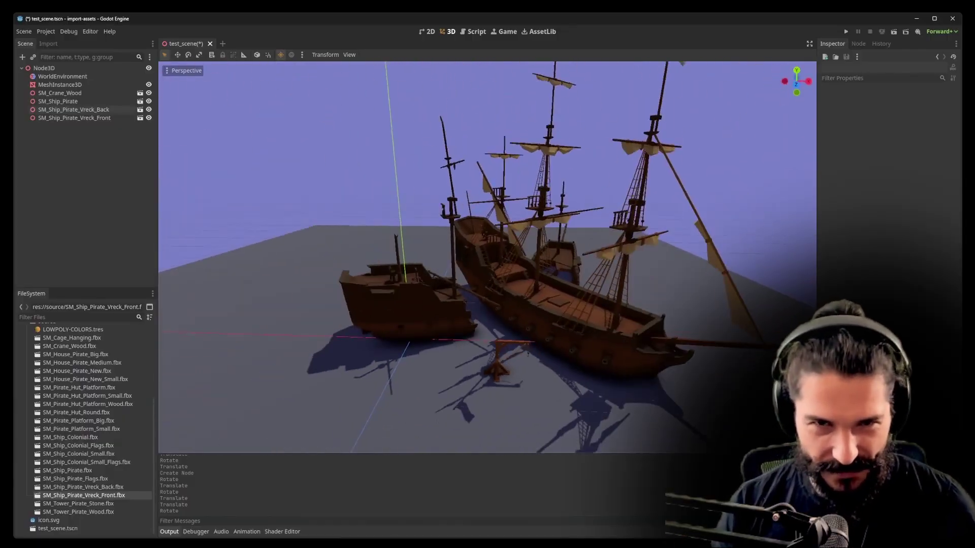
Add SM_Ship_Colonial.fbx to the scene, then rotate and move it into the open area away from the pirate ship
{"action": "left_click_drag", "start_coordinate": [70, 437], "coordinate": [432, 305]}
{"action": "middle_click_drag", "start_coordinate": [432, 304], "coordinate": [470, 258]}
{"action": "key", "text": "e"}
{"action": "scroll", "coordinate": [470, 258], "scroll_direction": "up", "scroll_amount": 2}
{"action": "scroll", "coordinate": [470, 258], "scroll_direction": "down", "scroll_amount": 3}
{"action": "key", "text": "q"}
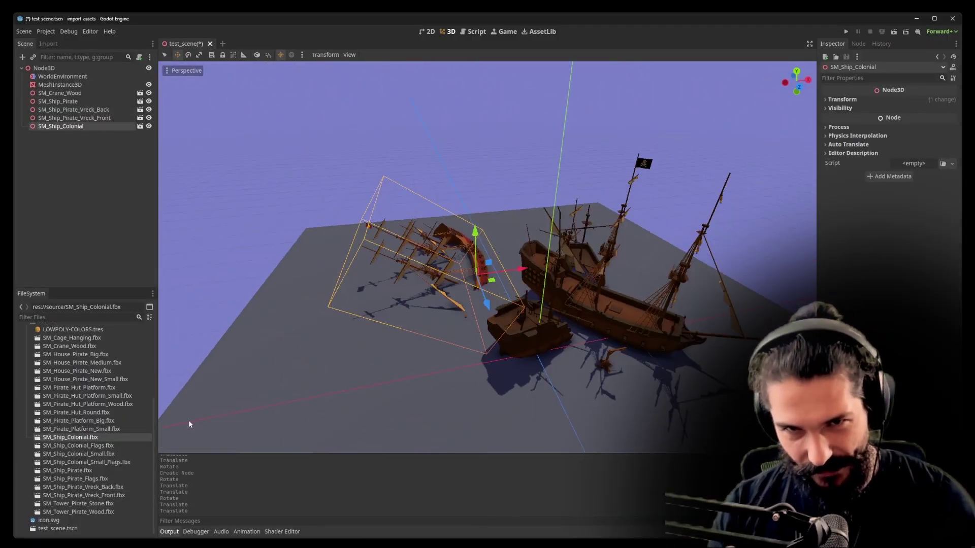
Add SM_Pirate_Hut_Platform_Small.fbx to the scene and frame a close view of the crane and ships
{"action": "left_click_drag", "start_coordinate": [87, 396], "coordinate": [330, 315]}
{"action": "middle_click_drag", "start_coordinate": [330, 314], "coordinate": [471, 336]}
{"action": "scroll", "coordinate": [471, 336], "scroll_direction": "up", "scroll_amount": 3}
{"action": "middle_click_drag", "start_coordinate": [470, 141], "coordinate": [623, 163]}
Give the WorldEnvironment camera attributes, enable far DOF blur, and adjust the blur settings
{"action": "left_click", "coordinate": [62, 77]}
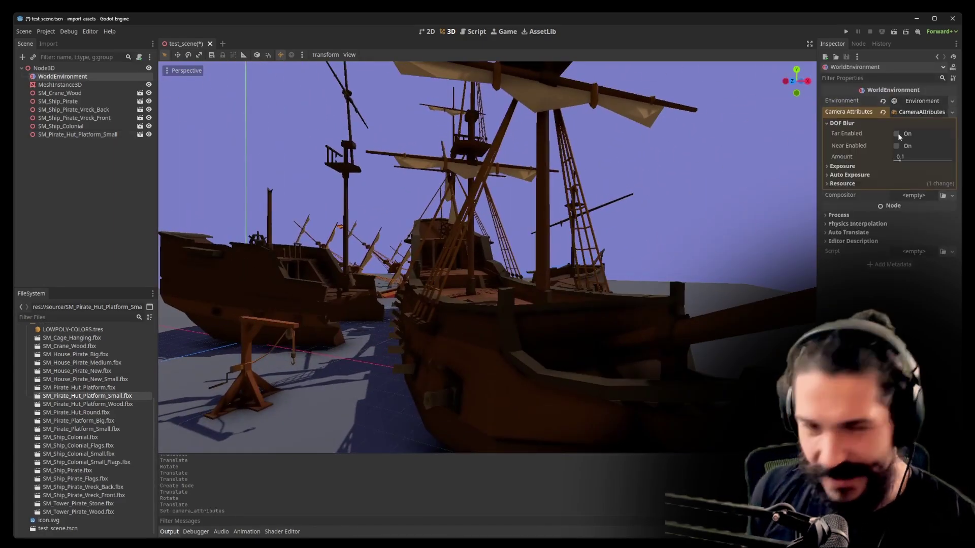
{"action": "left_click", "coordinate": [896, 133]}
{"action": "left_click_drag", "start_coordinate": [909, 154], "coordinate": [929, 147]}
{"action": "middle_click_drag", "start_coordinate": [559, 228], "coordinate": [612, 205]}
Recolor the ground mesh blue and set the WorldEnvironment's custom background color to purple
{"action": "left_click", "coordinate": [457, 407]}
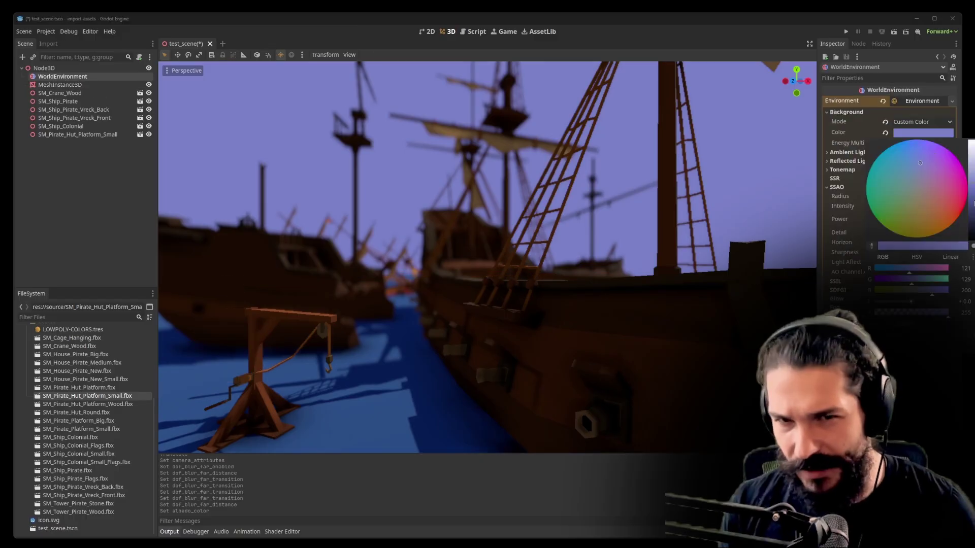
{"action": "left_click", "coordinate": [912, 191]}
{"action": "left_click", "coordinate": [495, 176]}
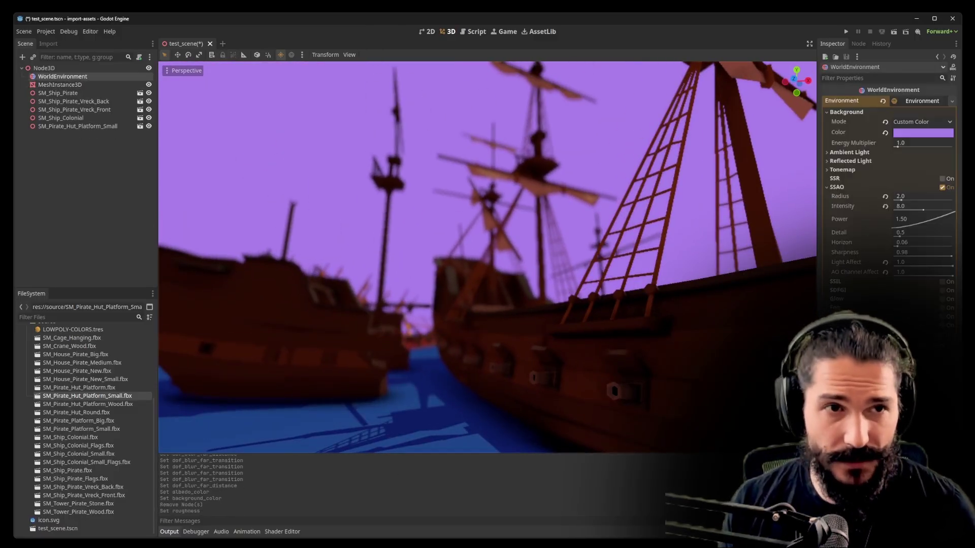
Enable SSR in the WorldEnvironment's environment and choose a different tonemap mode
{"action": "left_click", "coordinate": [919, 181]}
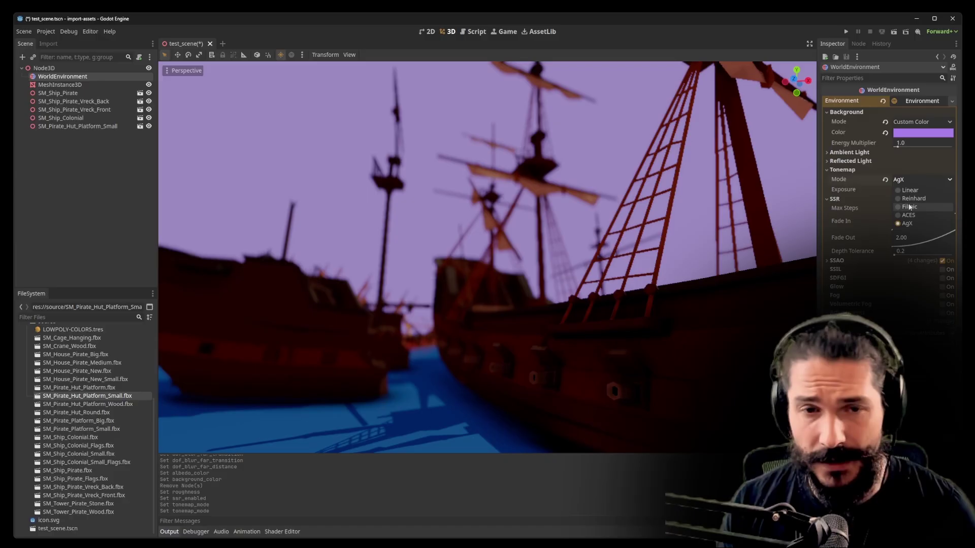
{"action": "left_click", "coordinate": [909, 190]}
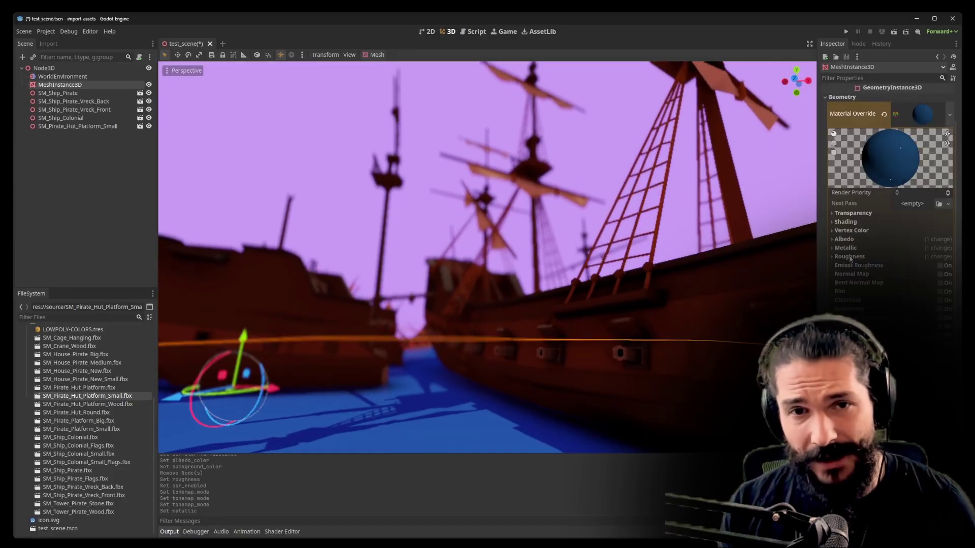